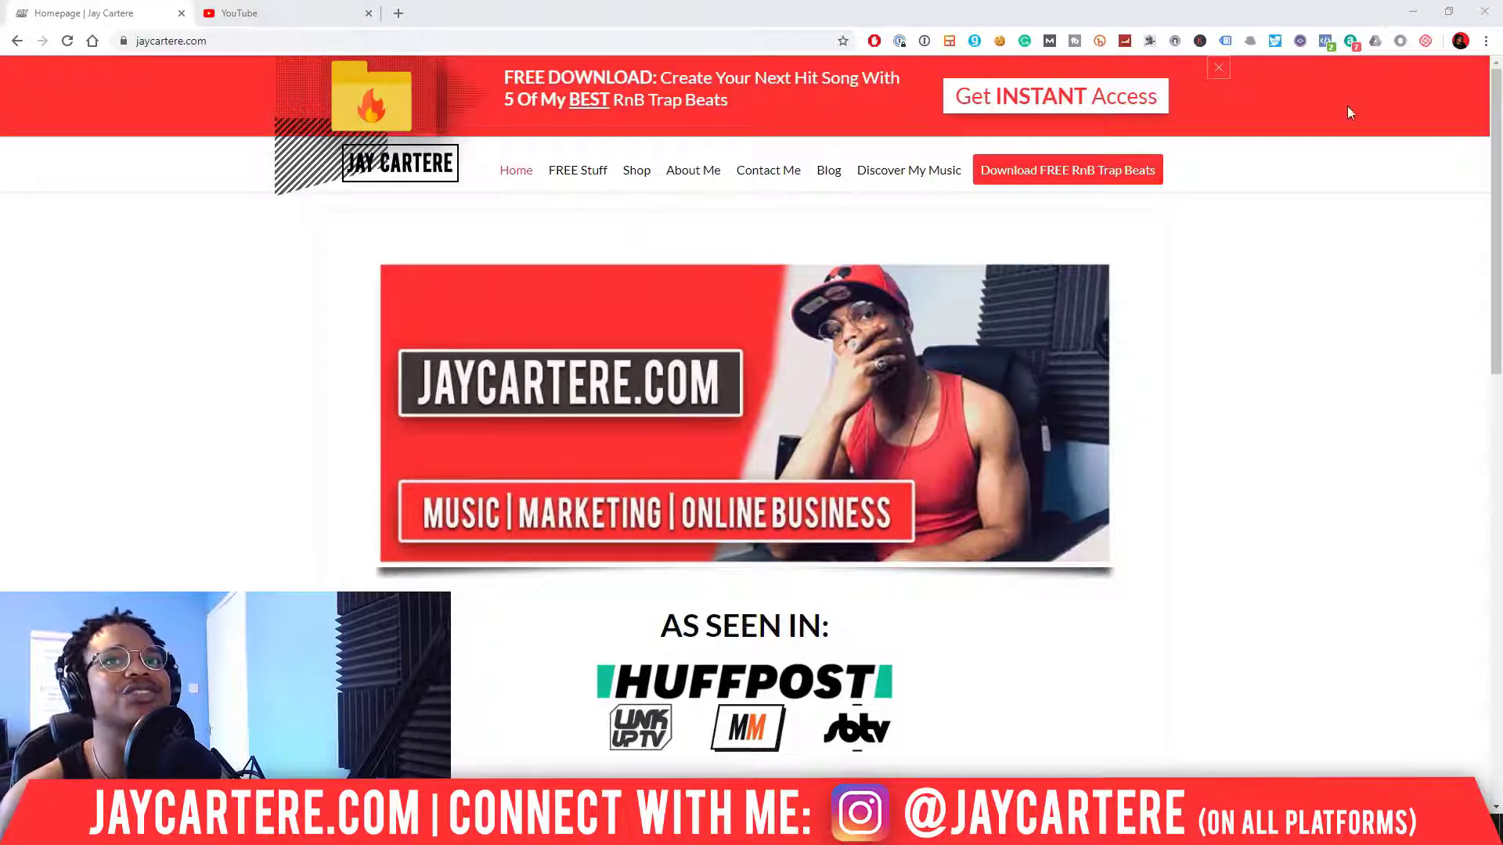
- Switch from the browser to Studio One and open the audio device settings in the program options
left_click(1401, 11)
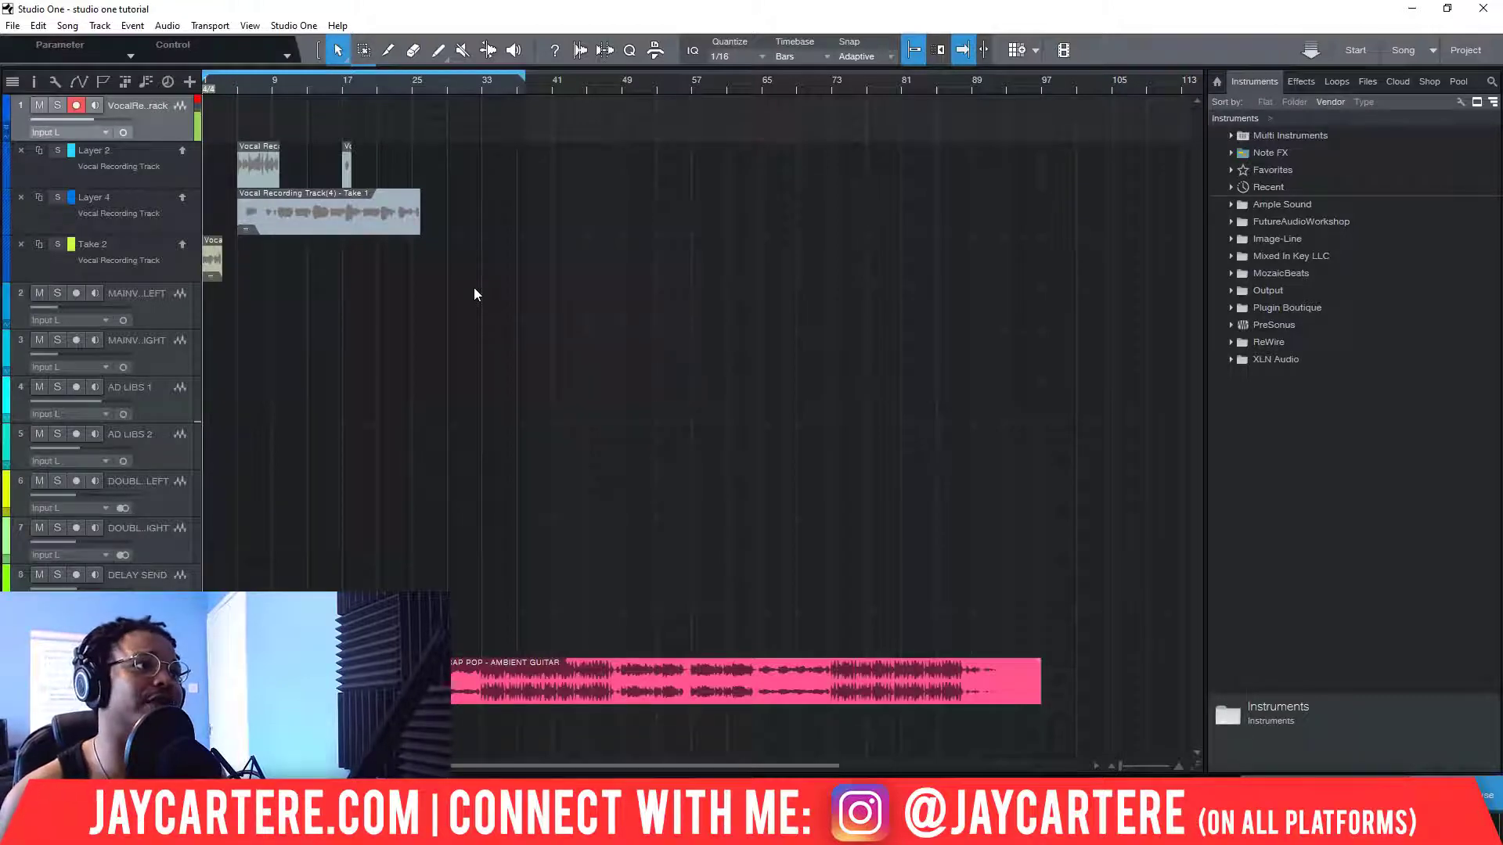
left_click(294, 26)
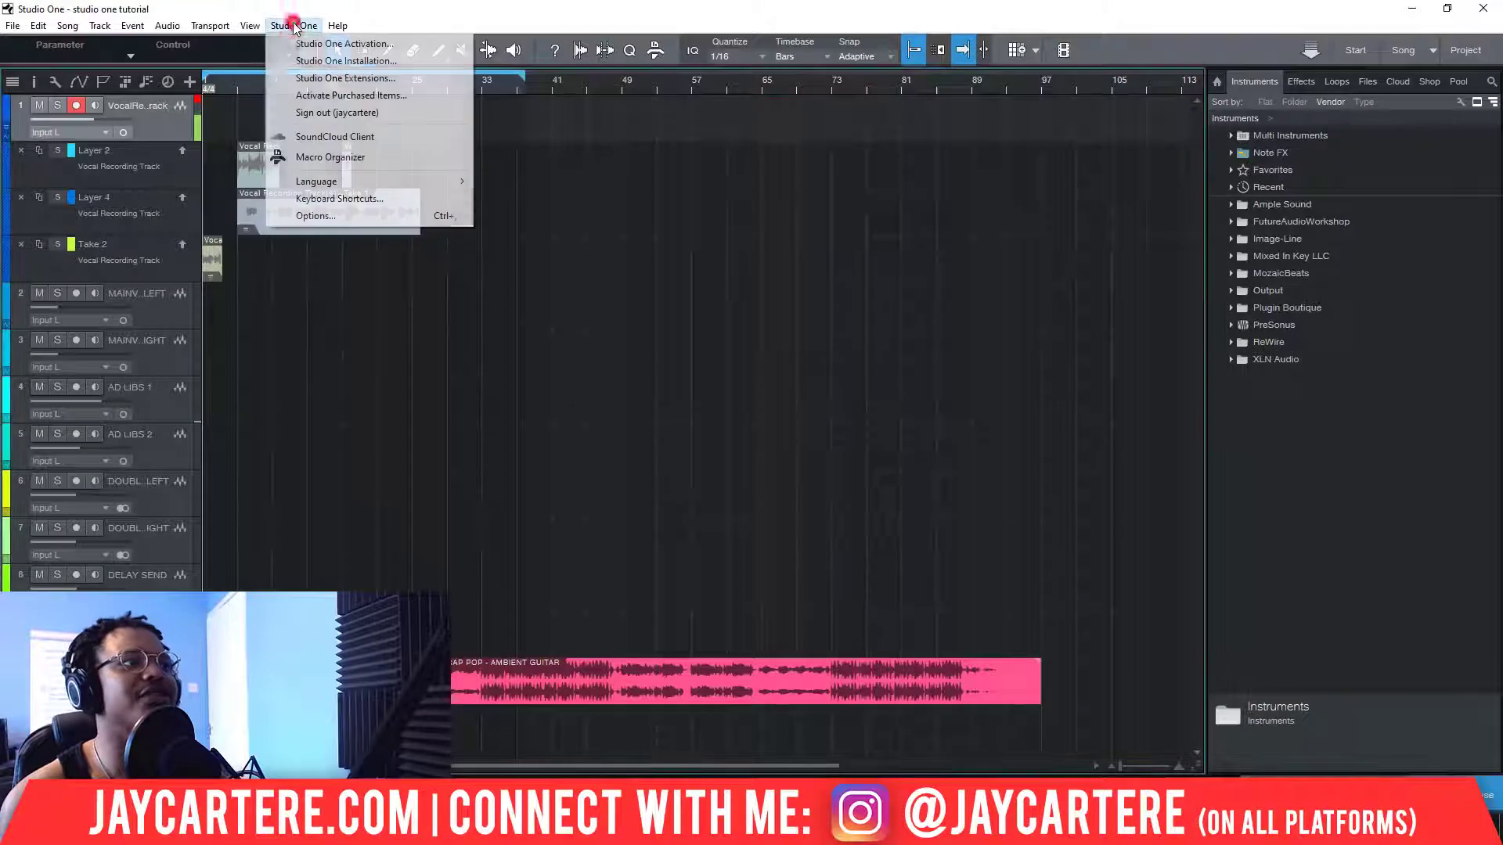
left_click(316, 216)
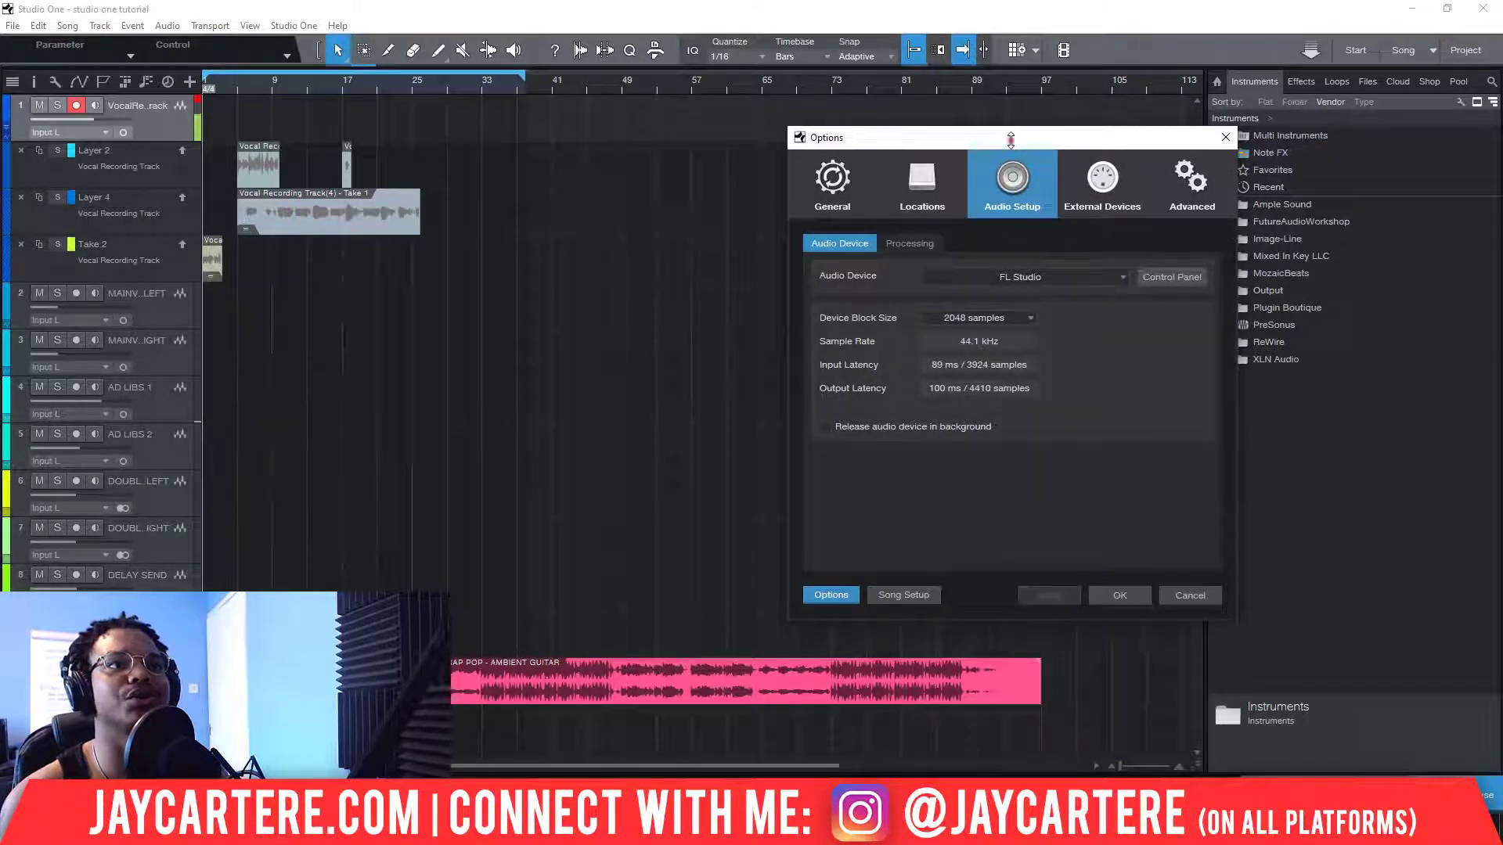
left_click_drag(968, 133, 876, 133)
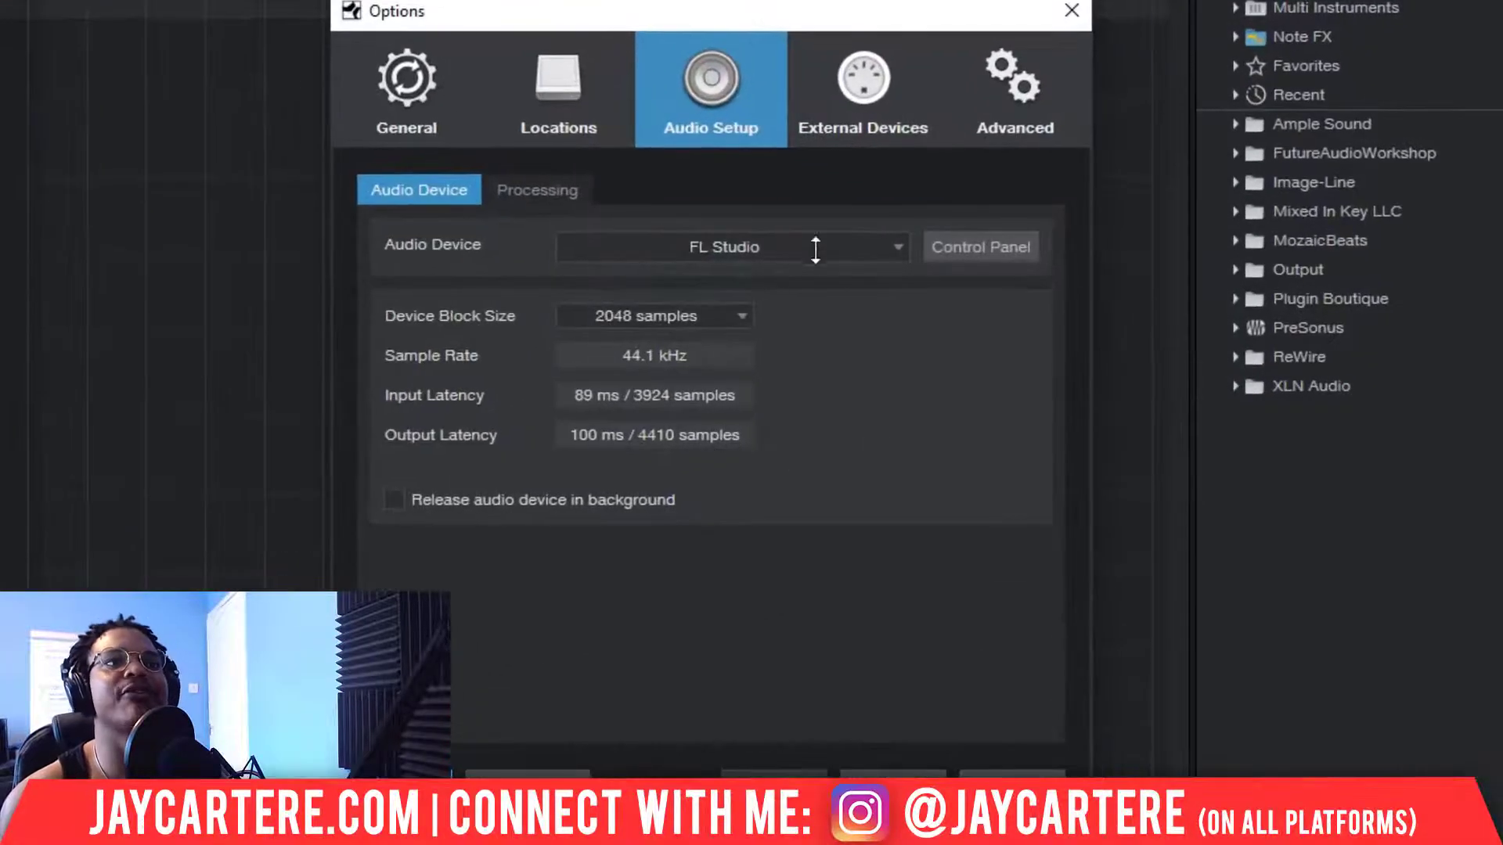
- Examine the available audio devices and device block sizes, keeping FL Studio as the audio device
left_click(849, 248)
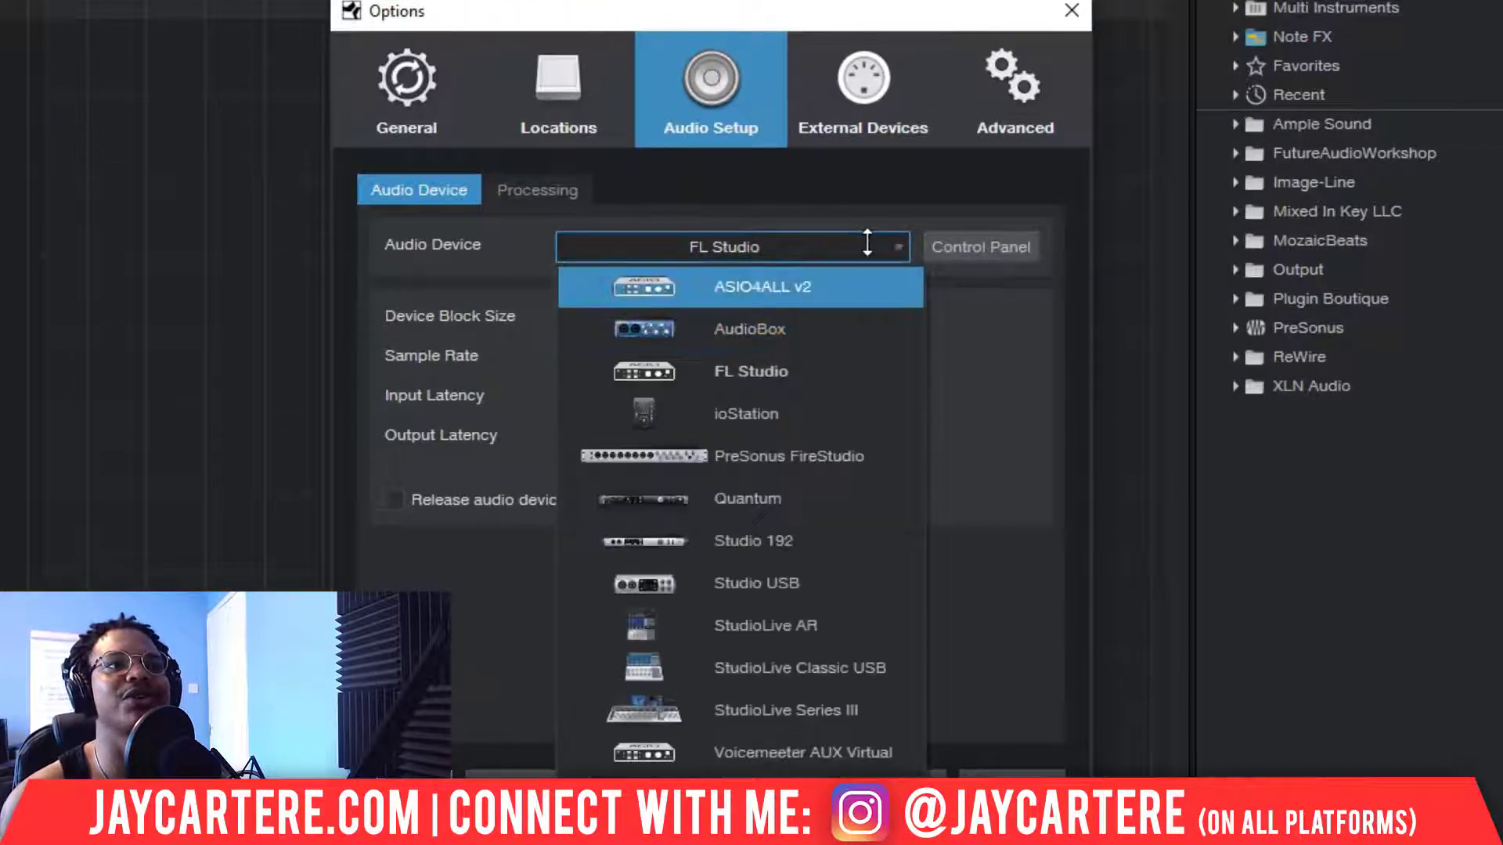
left_click(867, 244)
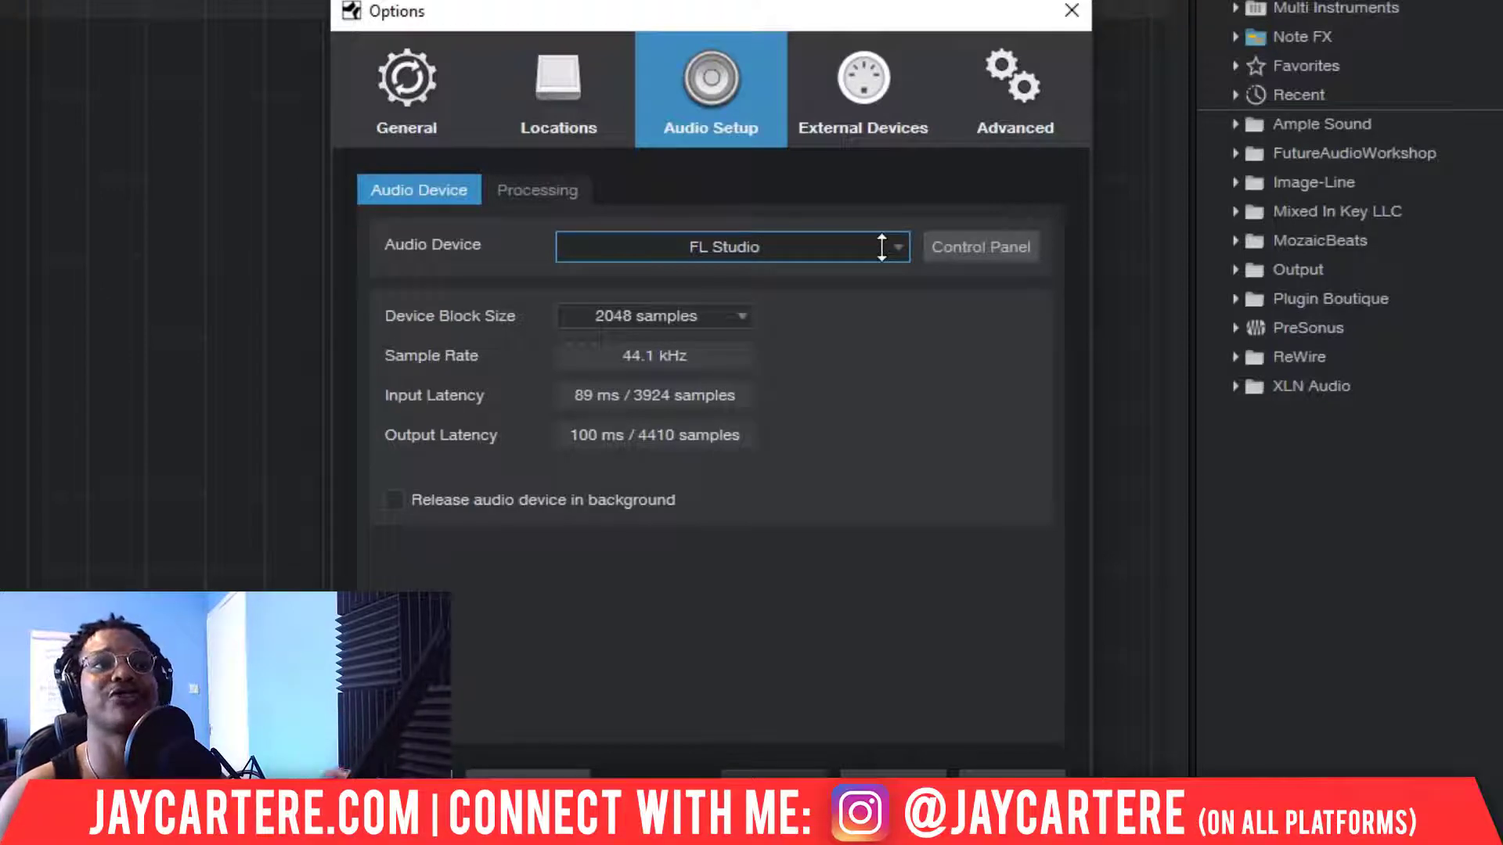
left_click(881, 248)
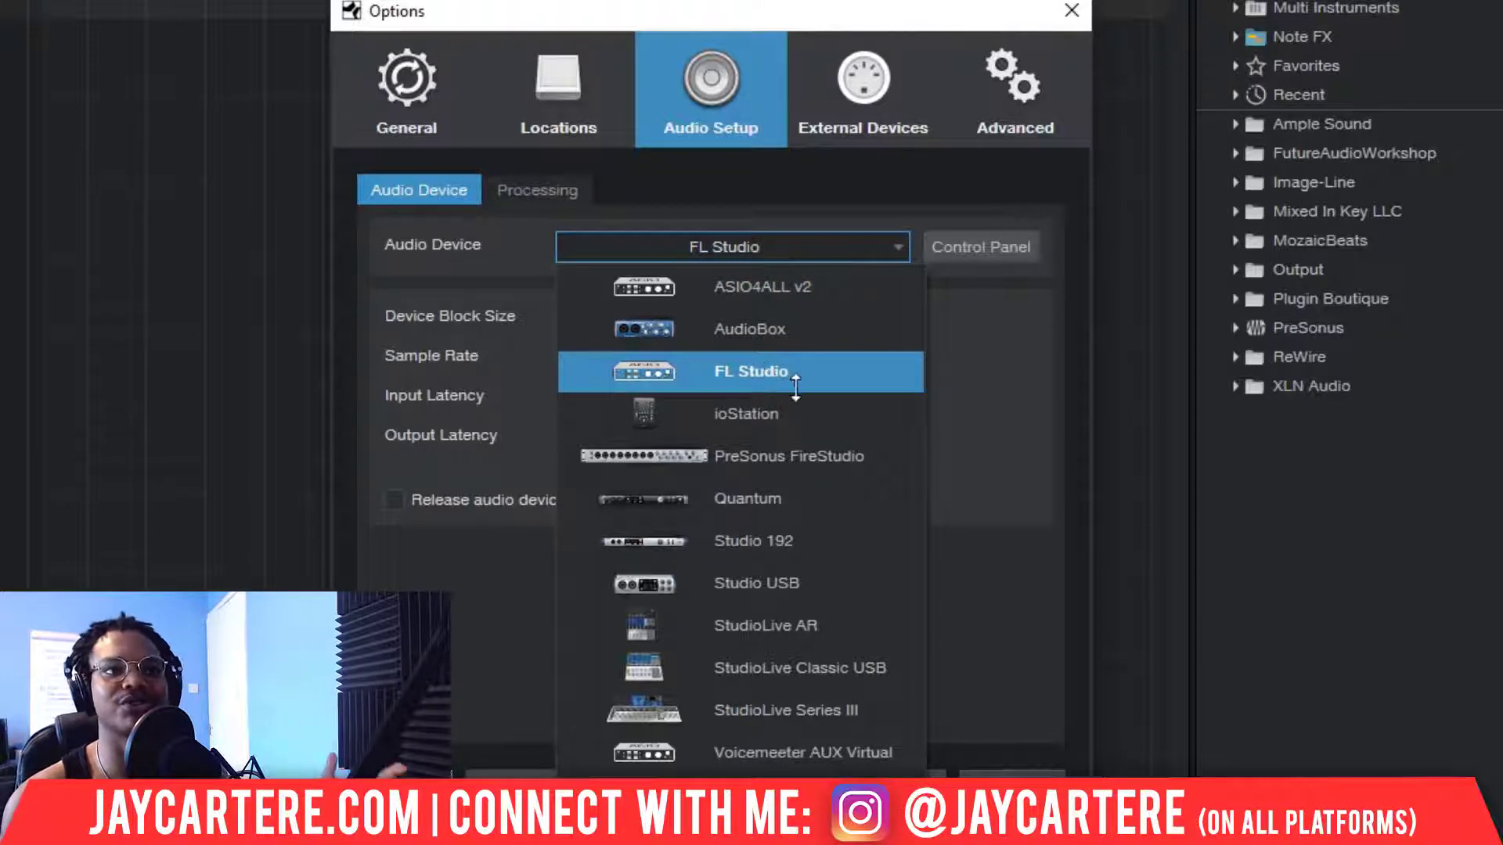
left_click(999, 550)
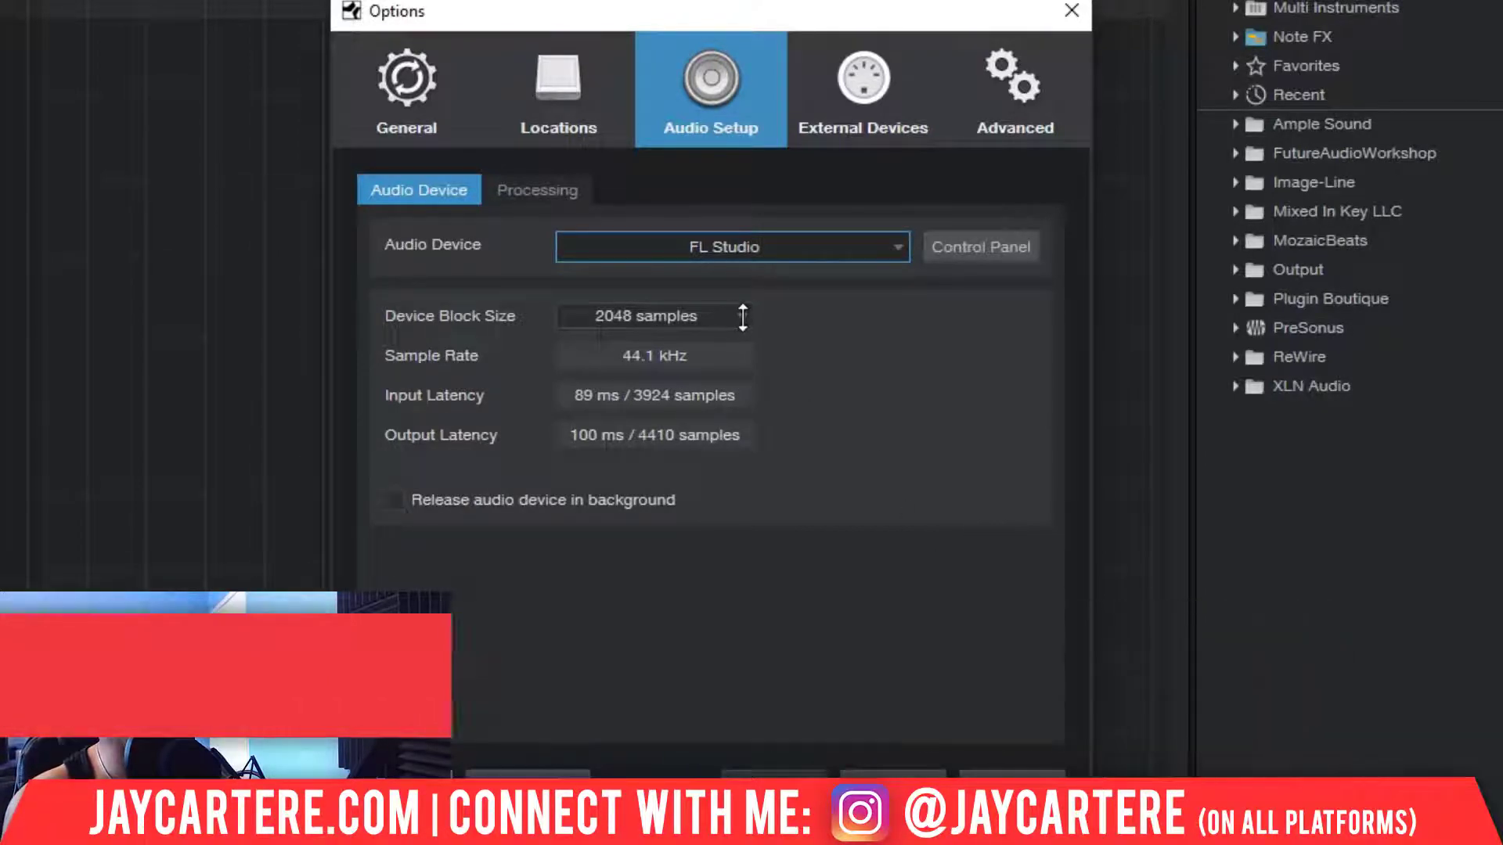
left_click(742, 317)
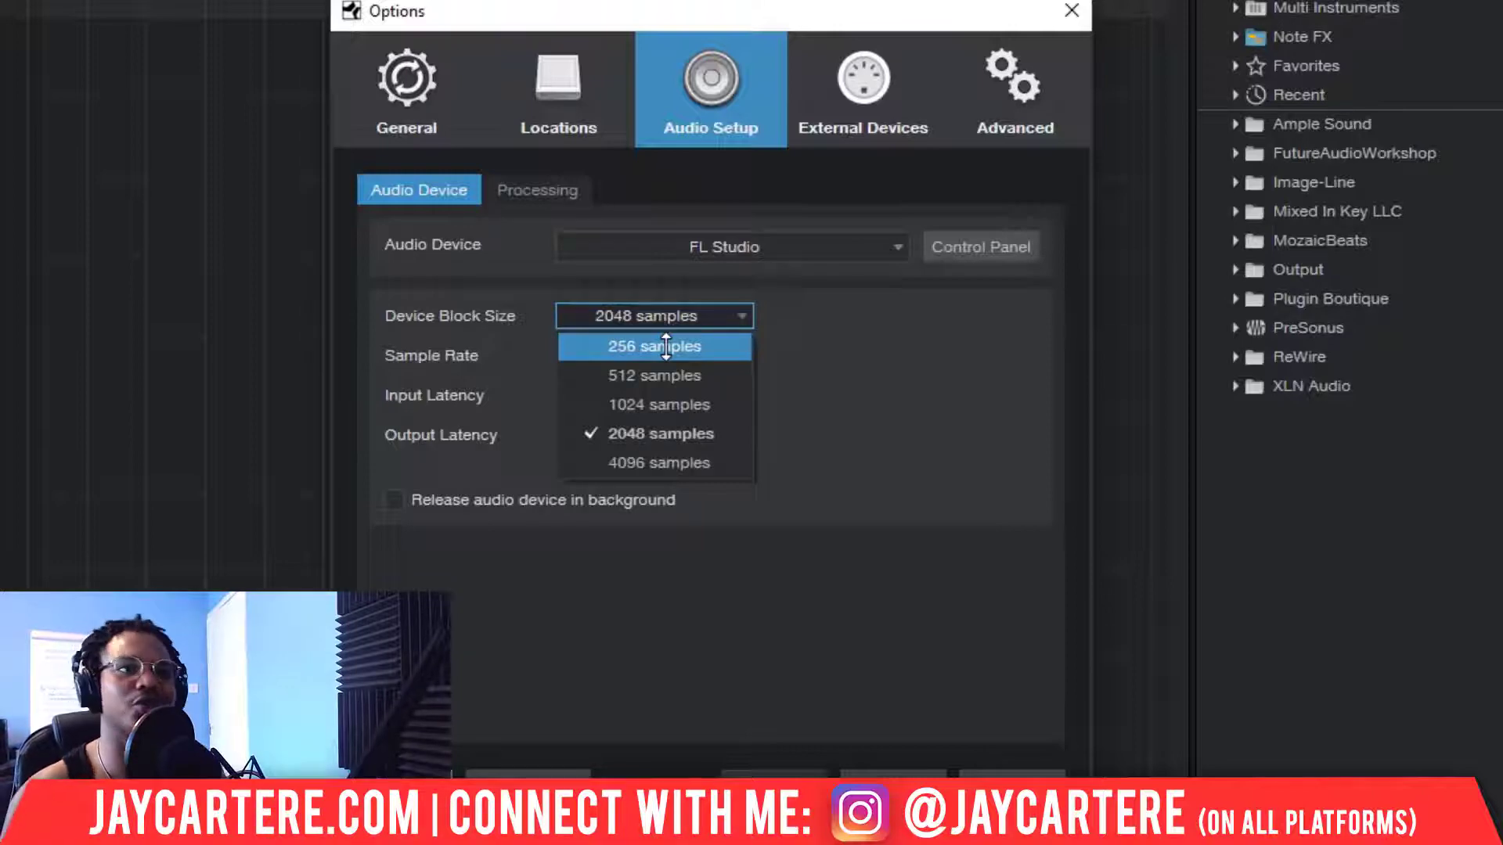
left_click(889, 243)
left_click(889, 244)
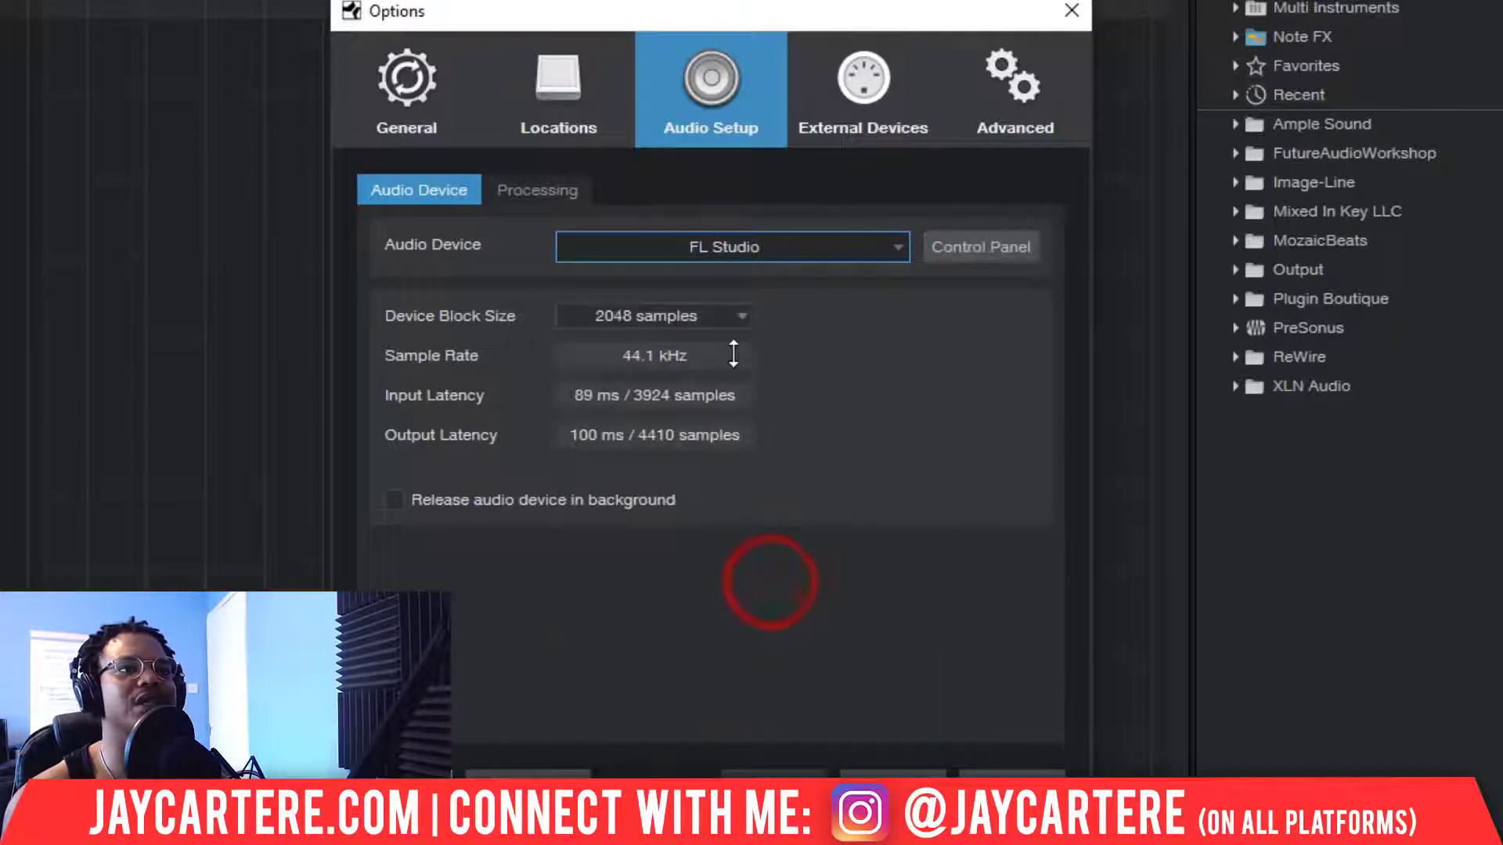
left_click(881, 247)
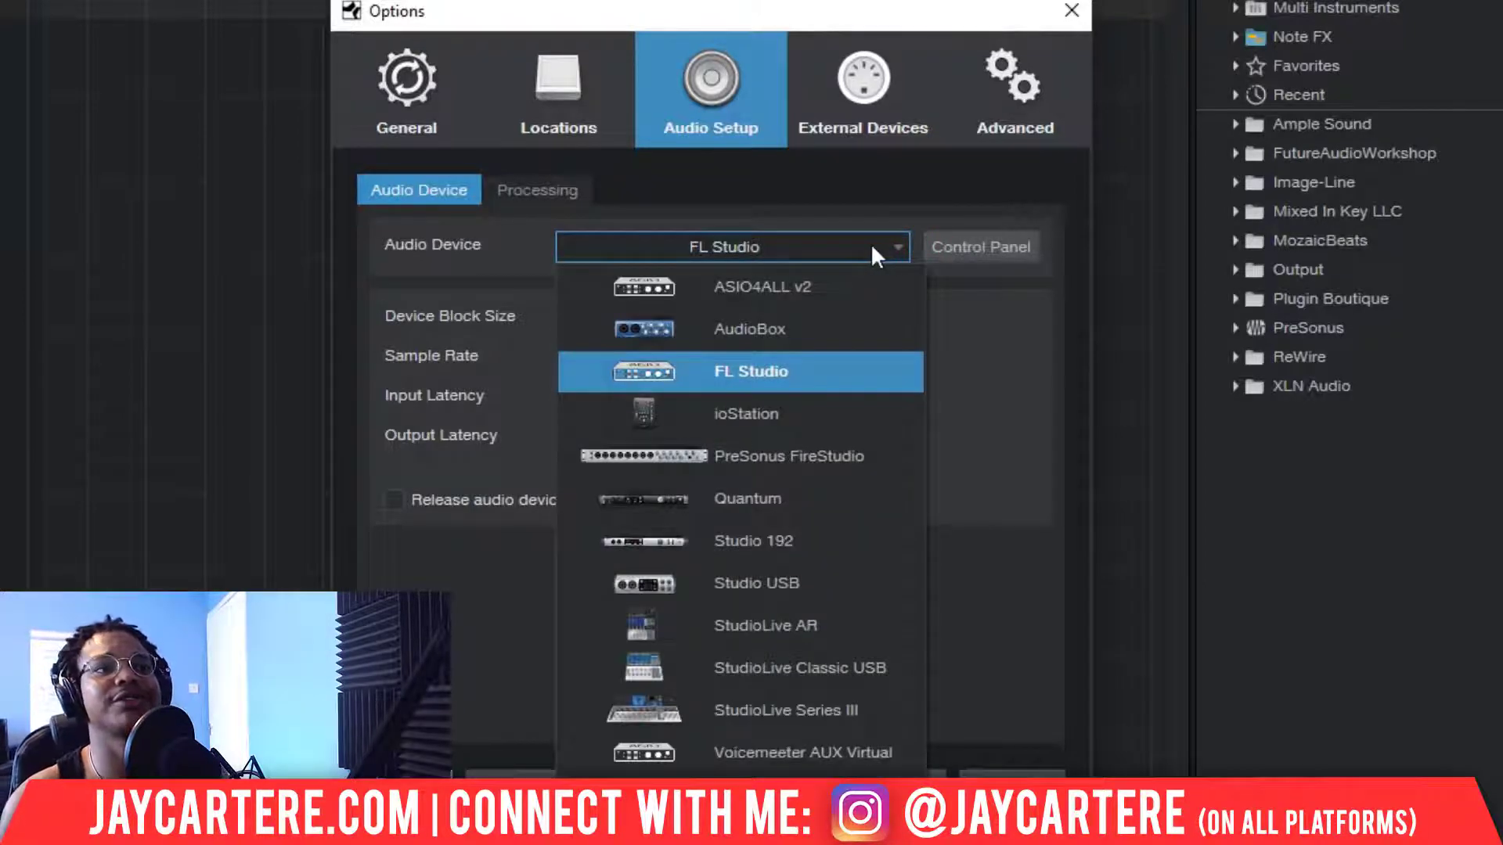
left_click(1017, 412)
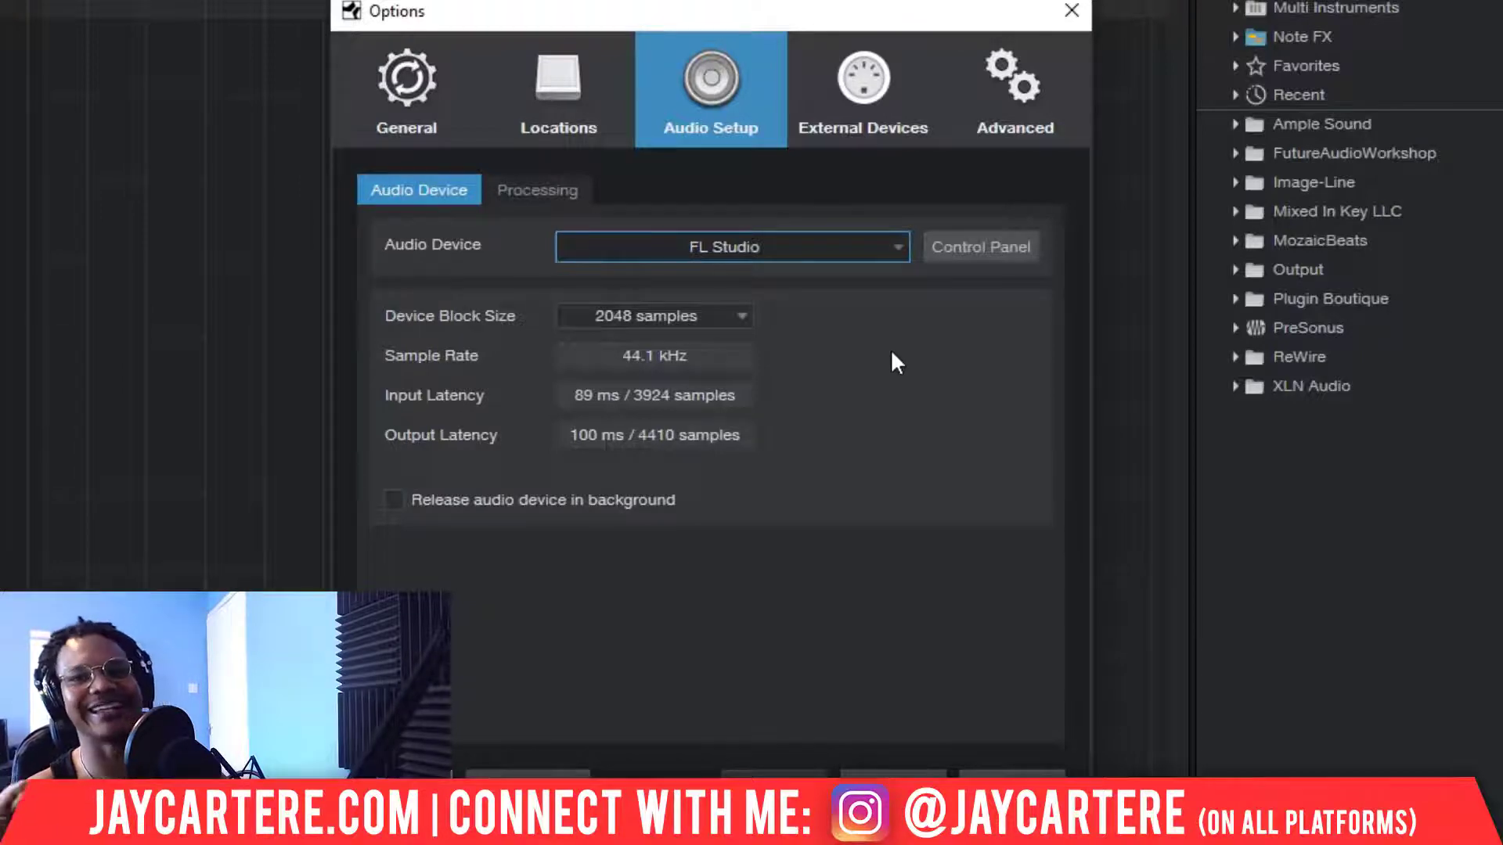
left_click(872, 242)
left_click(976, 435)
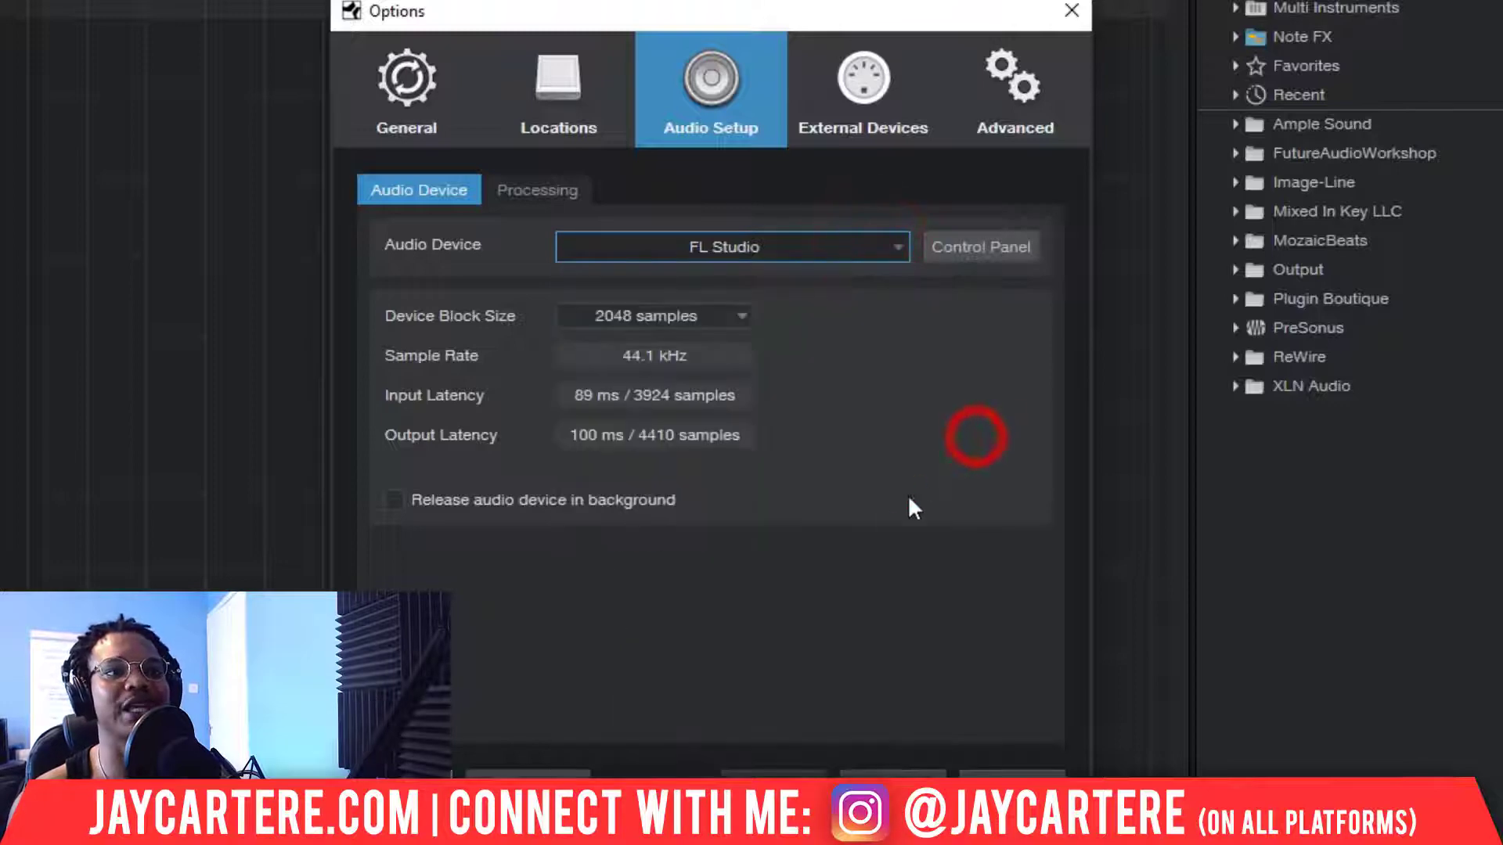
- Set the device block size to 256 samples and apply the options
left_click(723, 317)
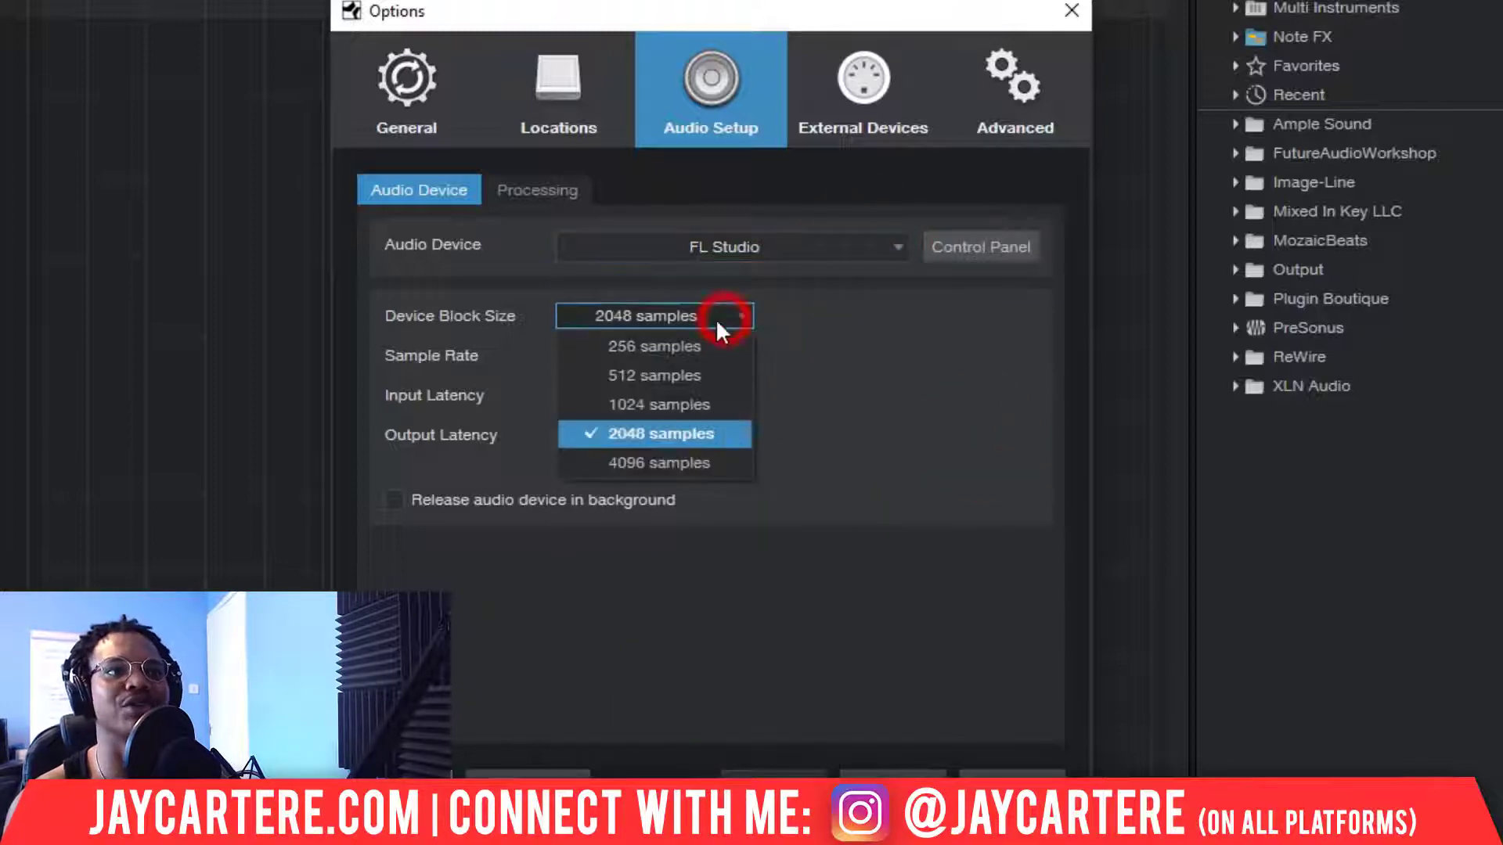
left_click(661, 345)
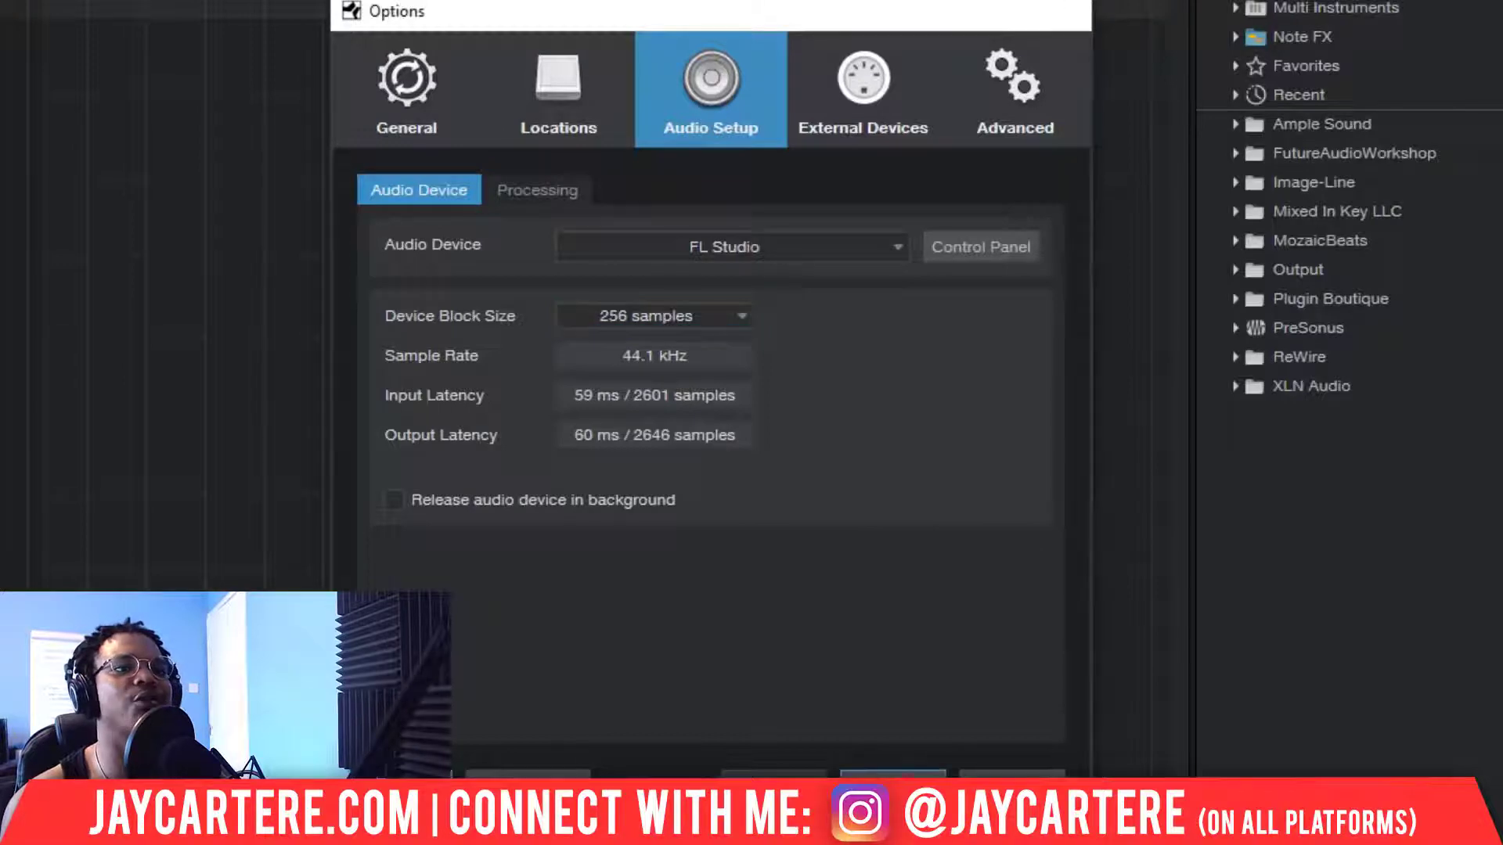
key("Return")
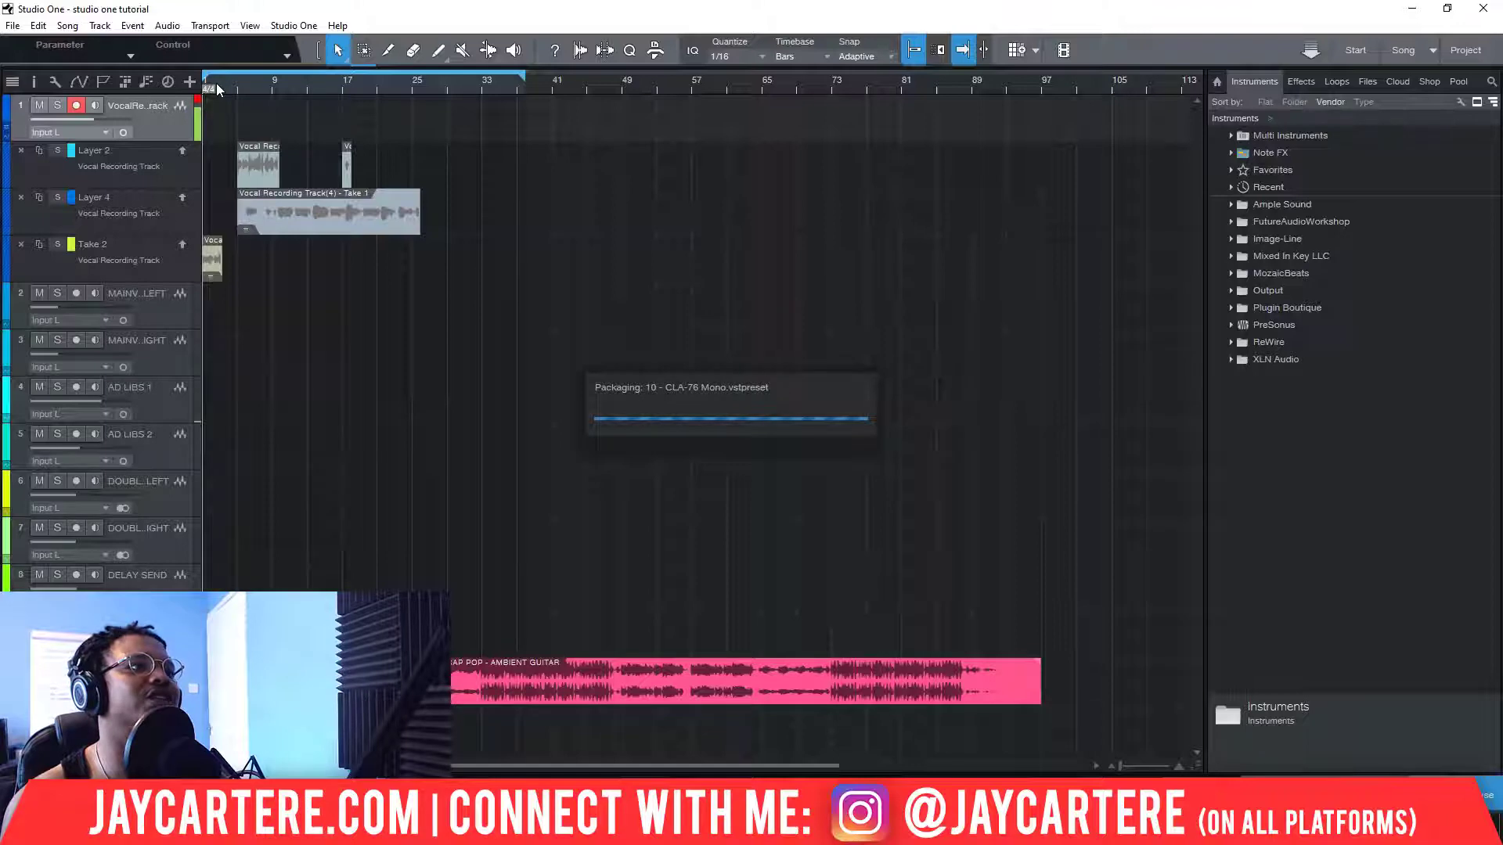
- Record a test vocal take on the vocal recording track from bar 9 to about bar 21
left_click(273, 80)
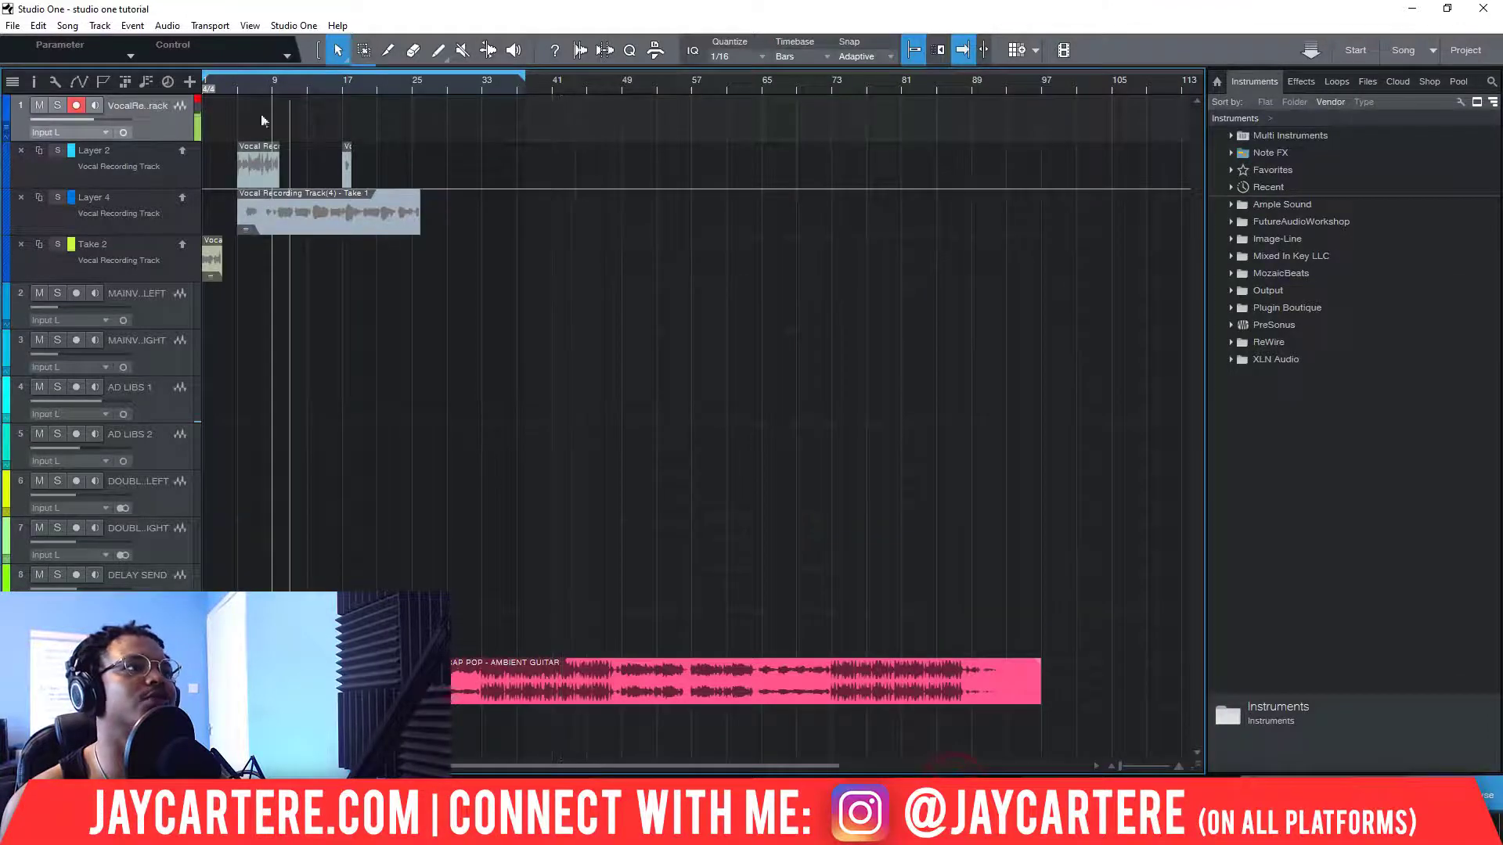
left_click(94, 106)
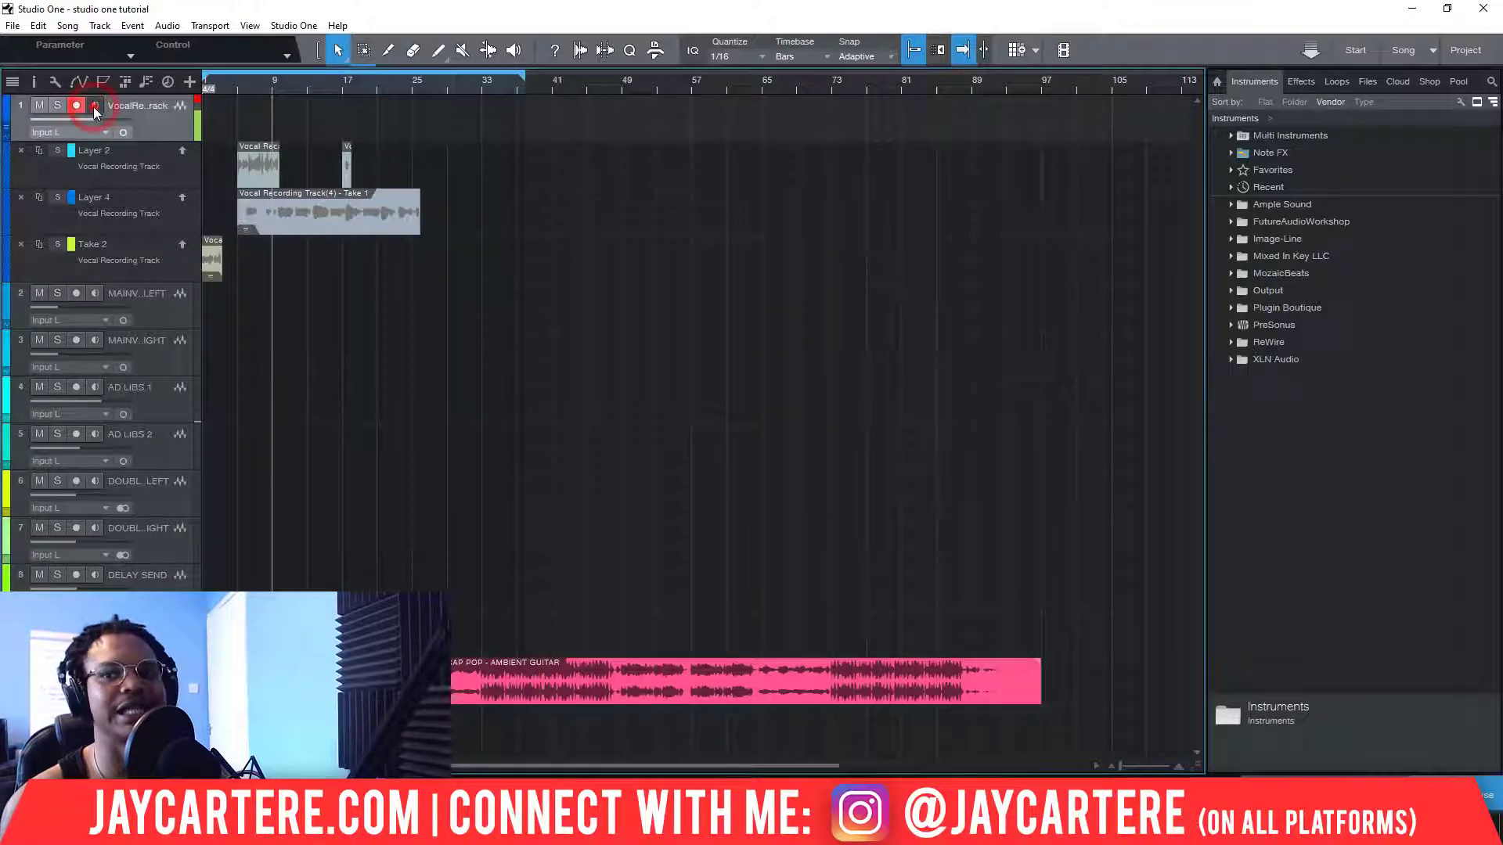
left_click(94, 107)
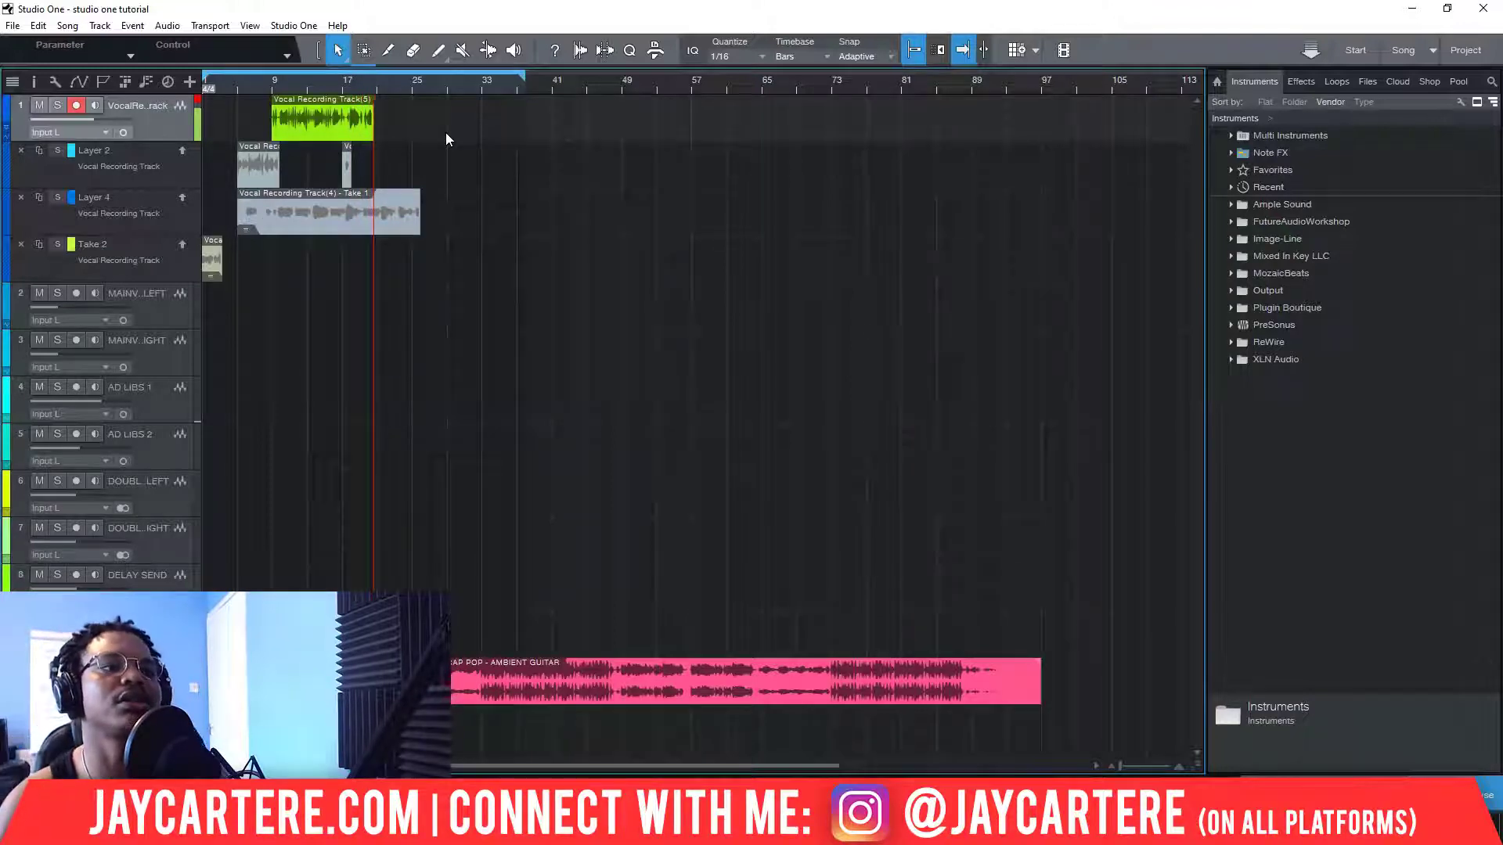
key("space")
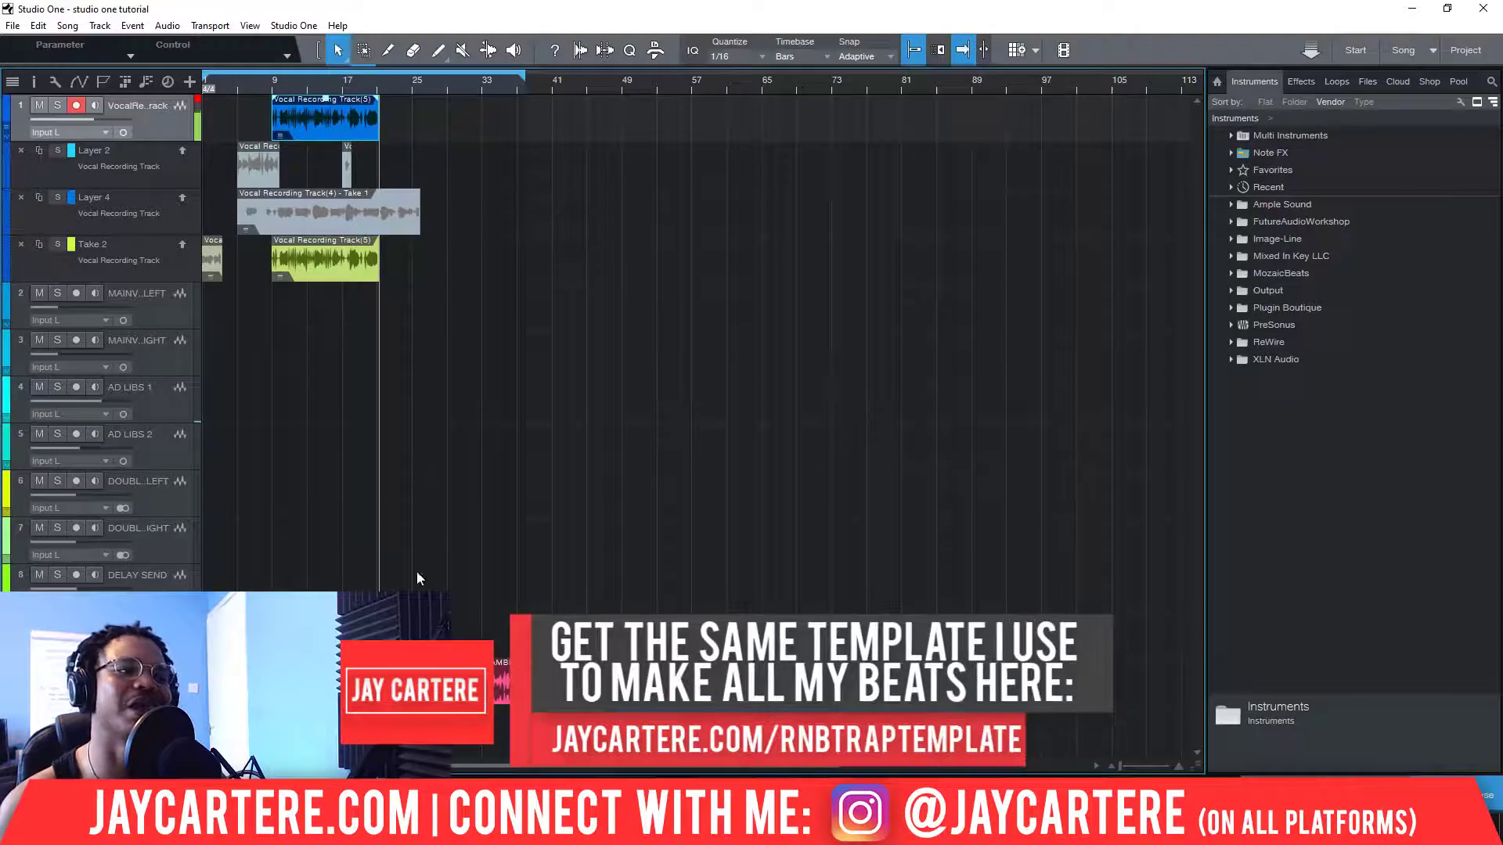
- Play back the new vocal take from just before bar 9 to check how it sounds
left_click(265, 82)
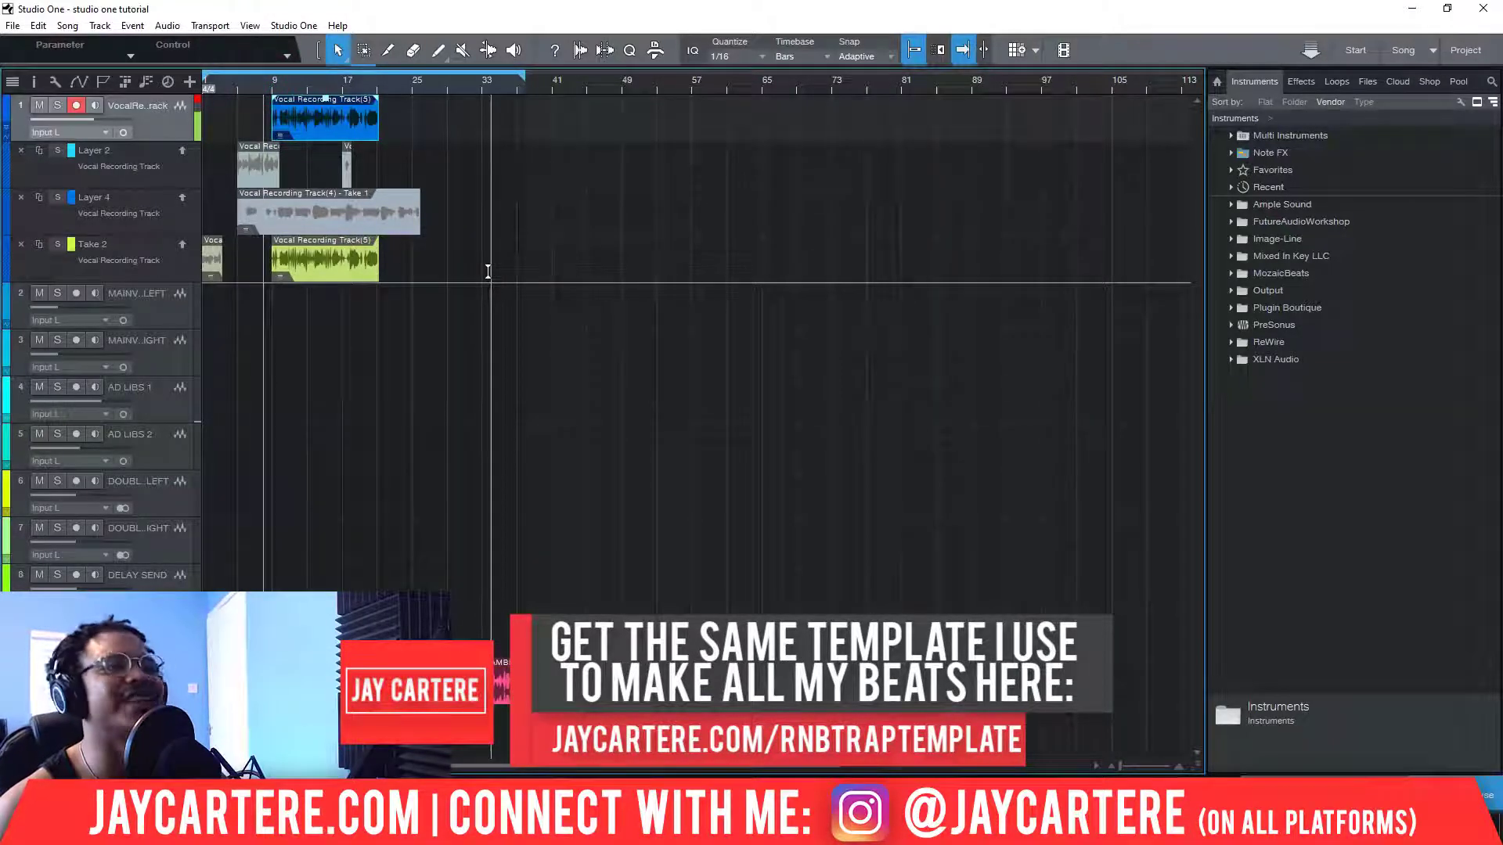
scroll(265, 83, "up", 2)
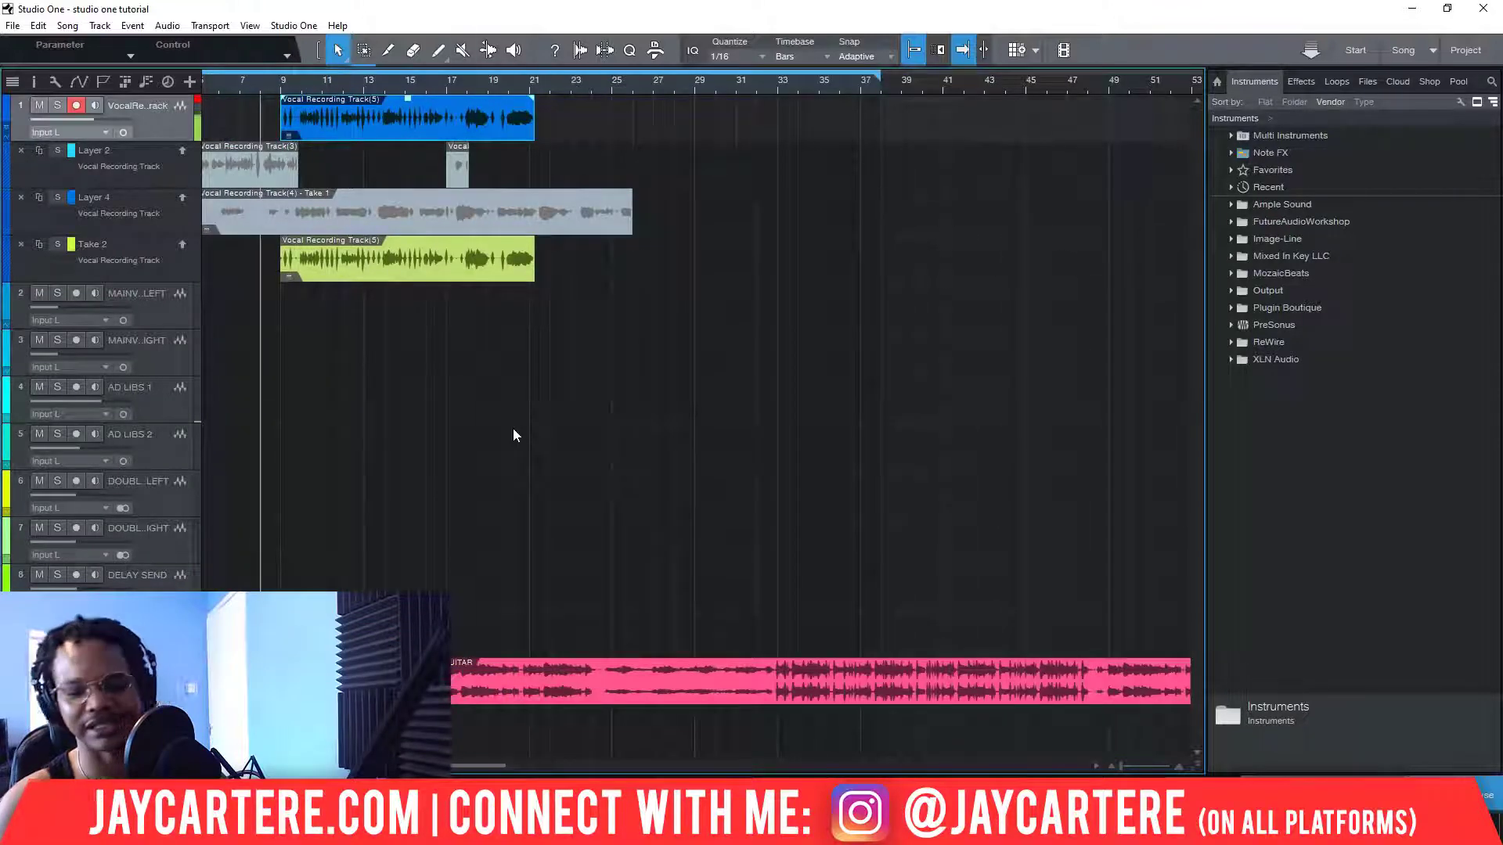
left_click(272, 82)
left_click(274, 80)
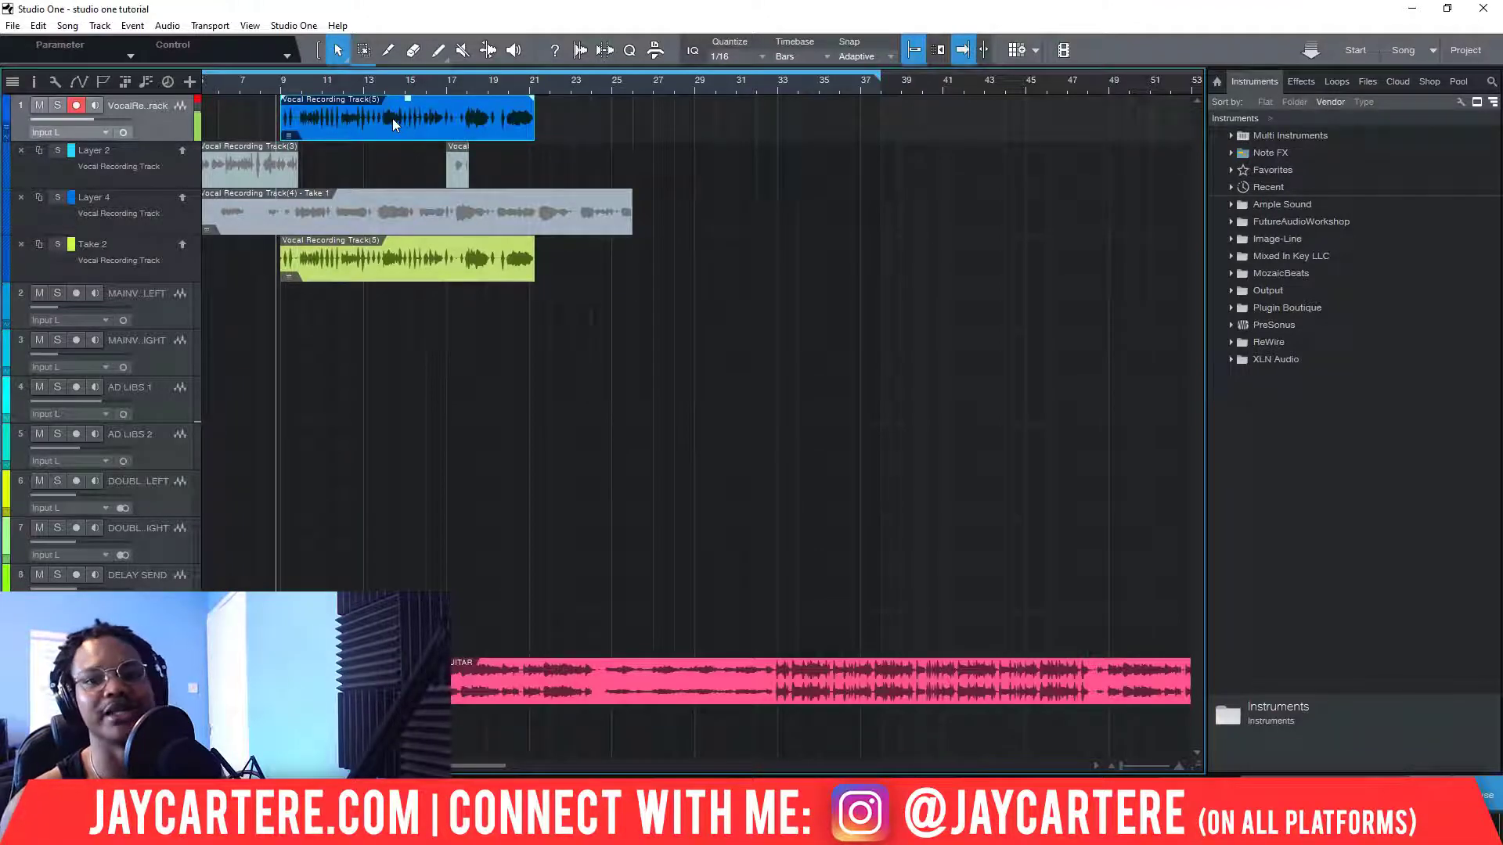
key("space")
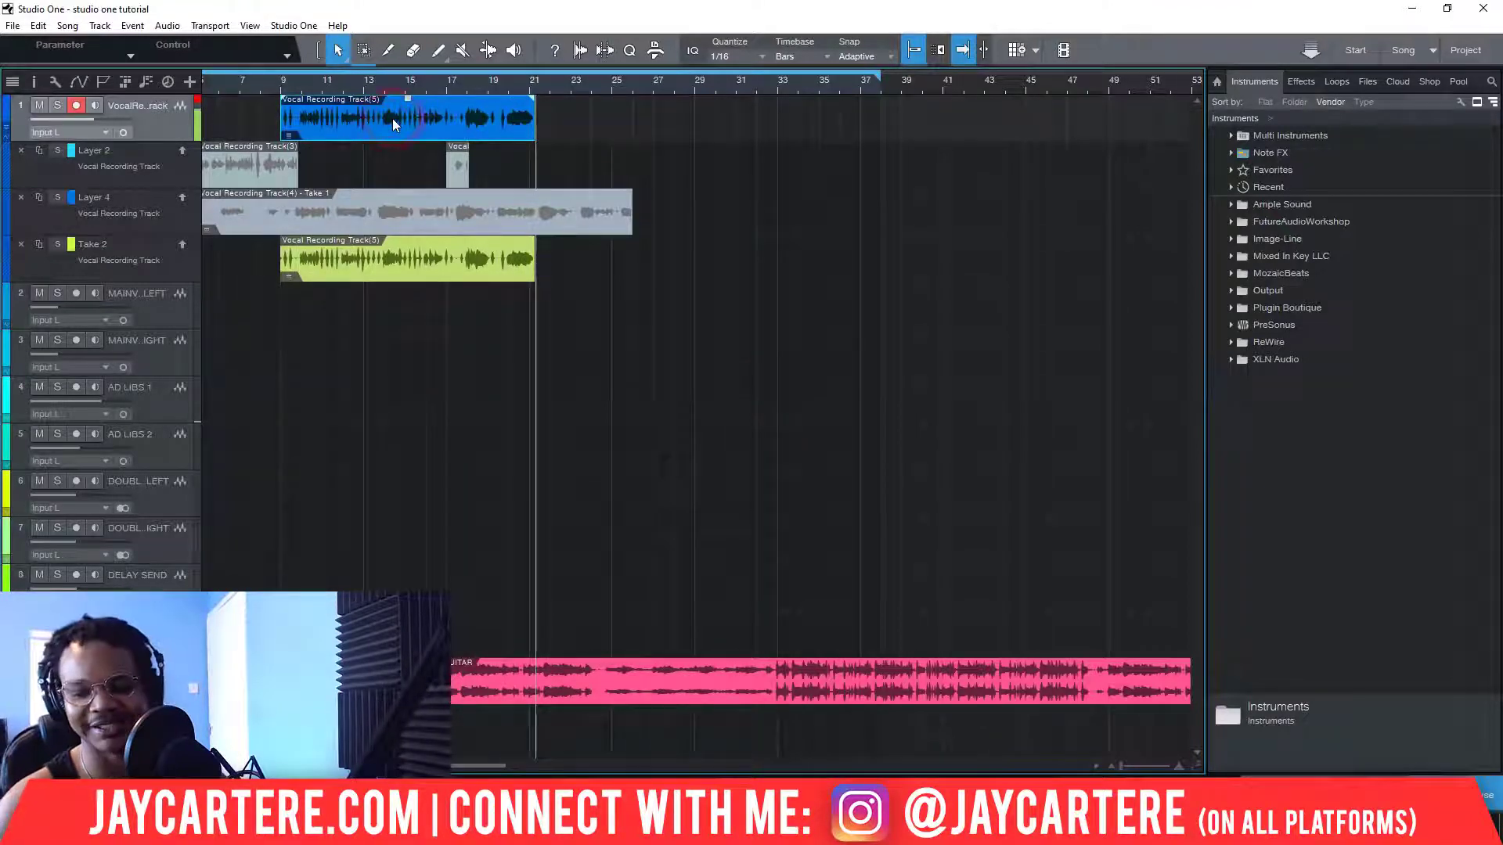
- Delete the recorded take from the vocal track's main lane and return the playhead to bar 9
key("Delete")
left_click(280, 83)
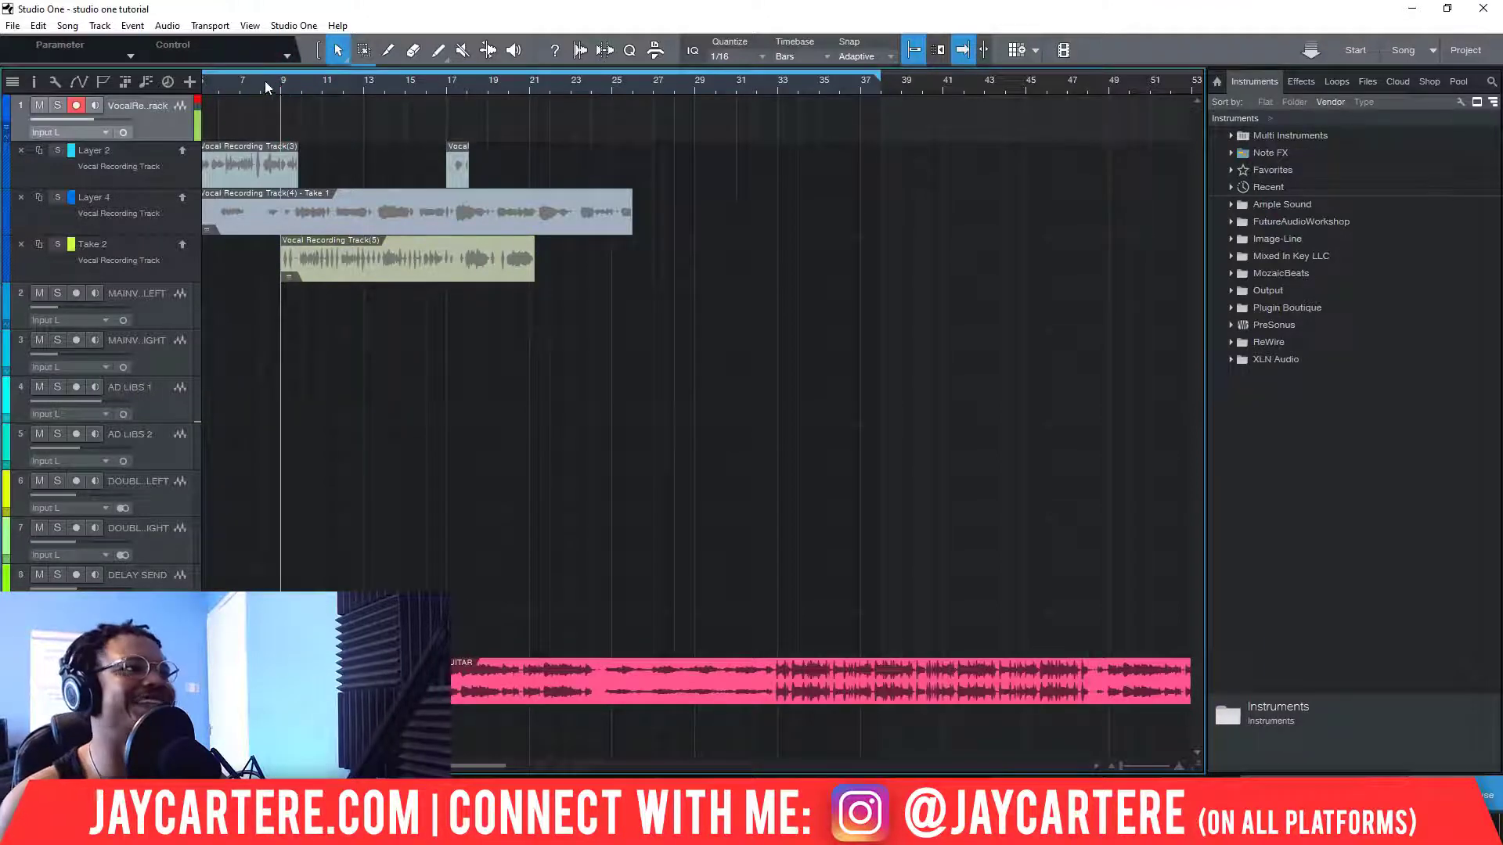
- Set the audio device's block size to 2048 samples and apply the options
left_click(283, 26)
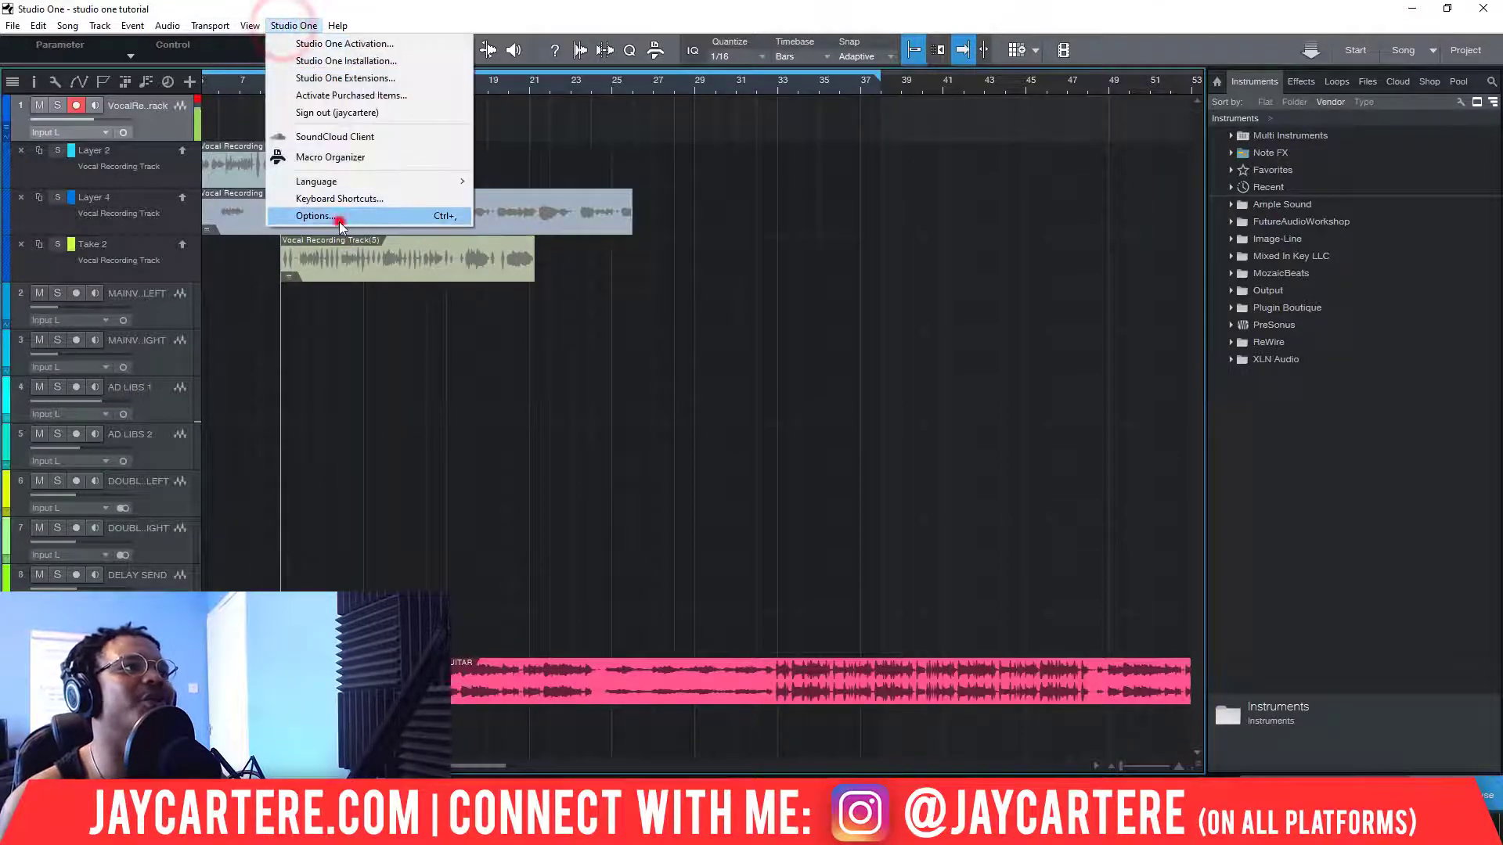
left_click(340, 220)
left_click(924, 321)
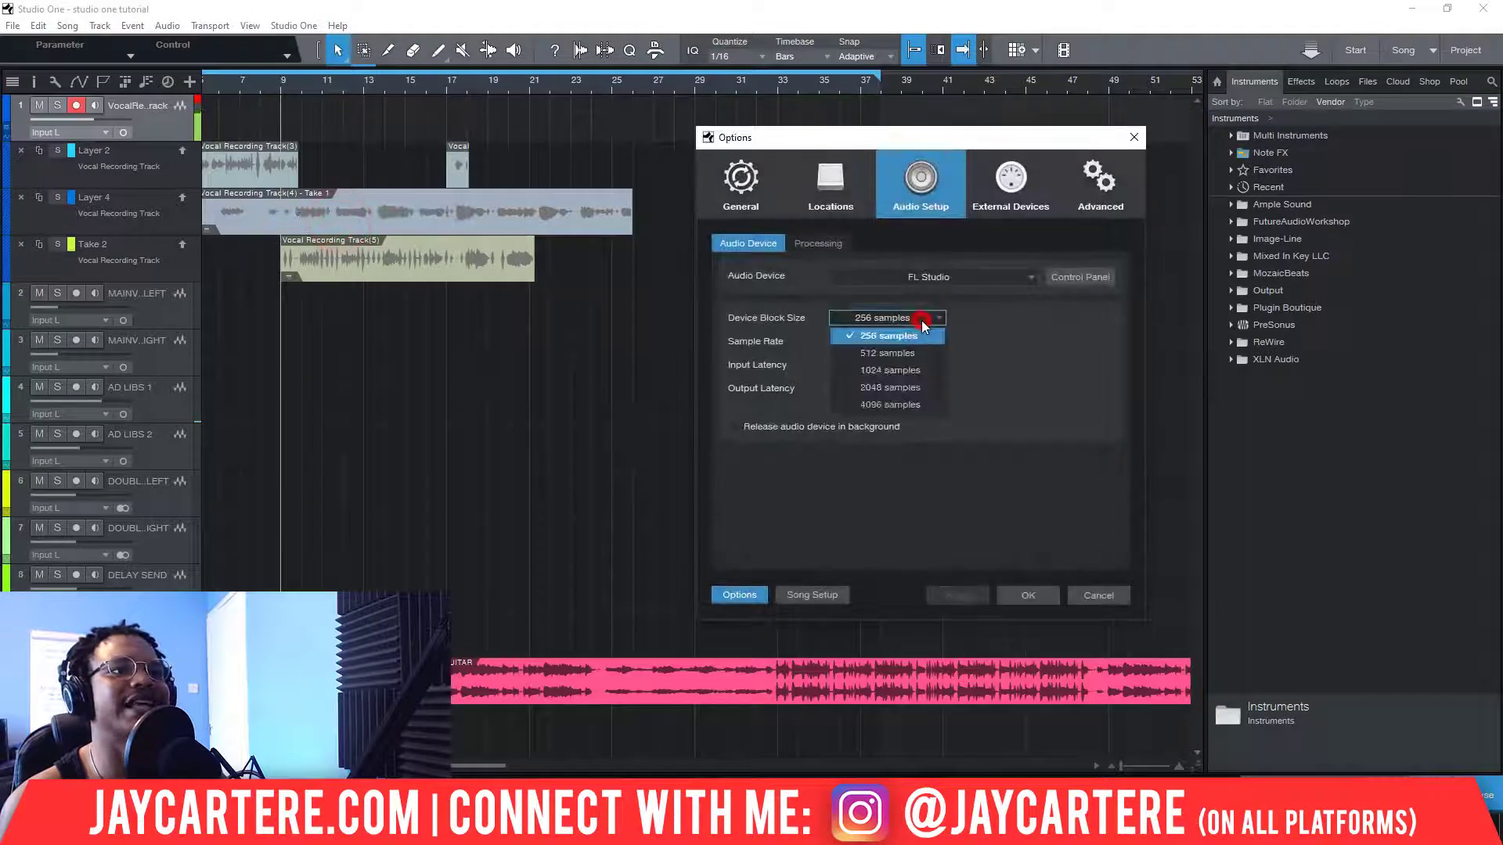
left_click(908, 391)
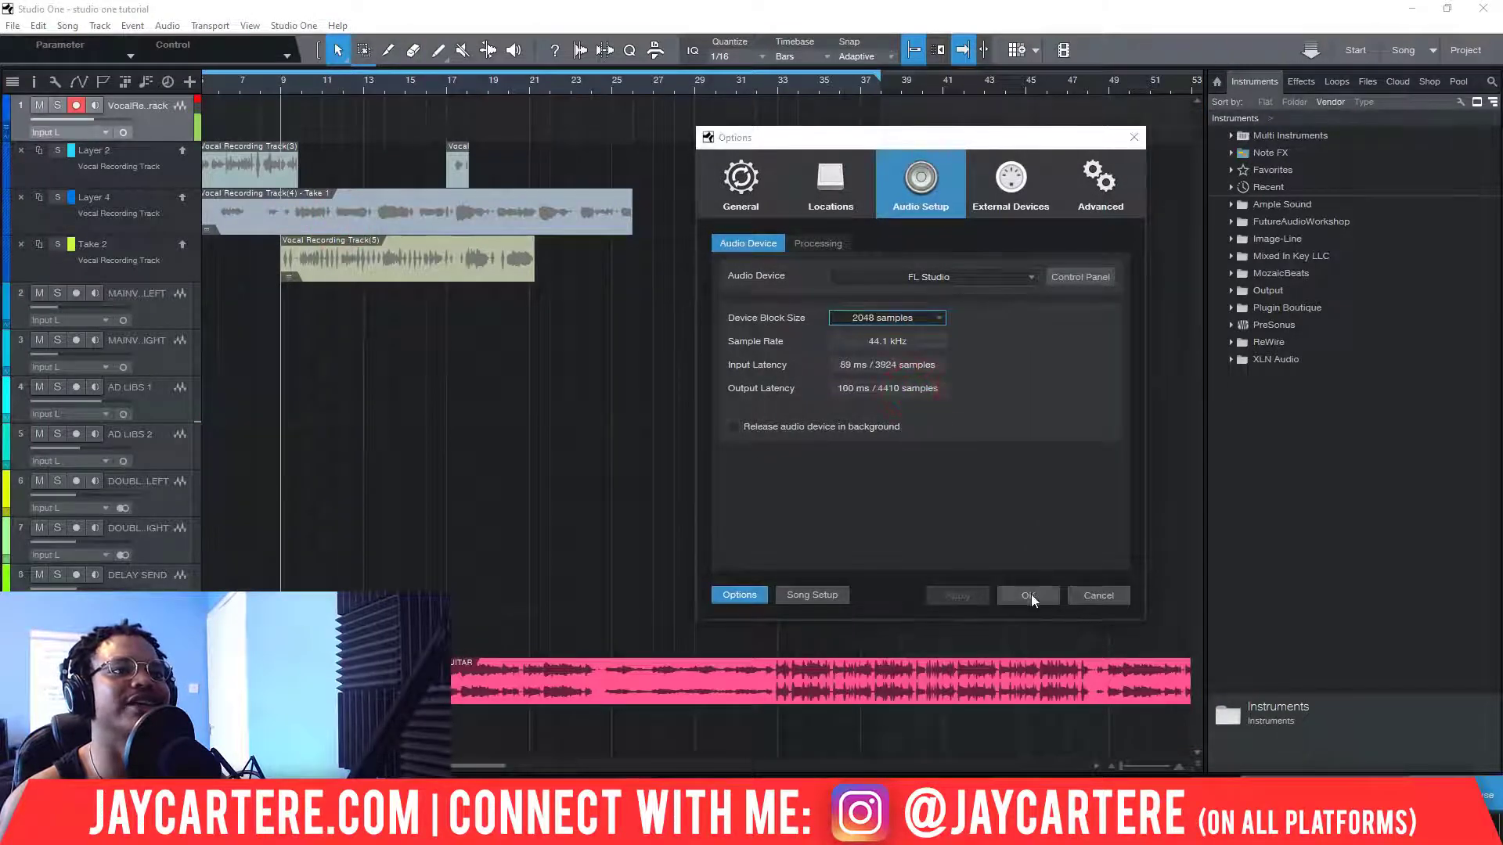
left_click(1028, 595)
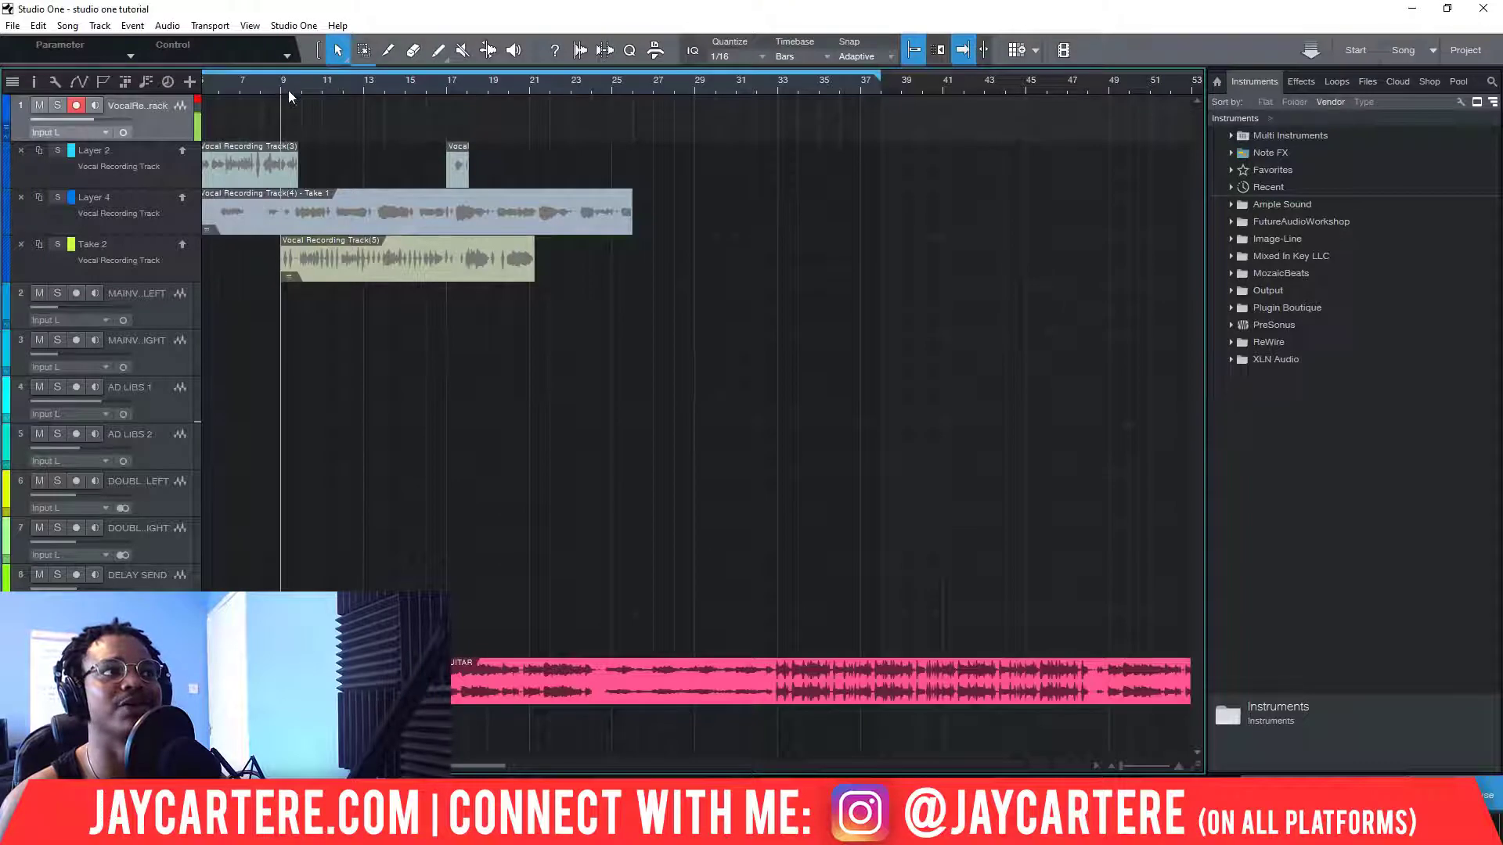
- Record a second vocal take on the vocal track from bar 9 to about bar 25 and play it back
key("space")
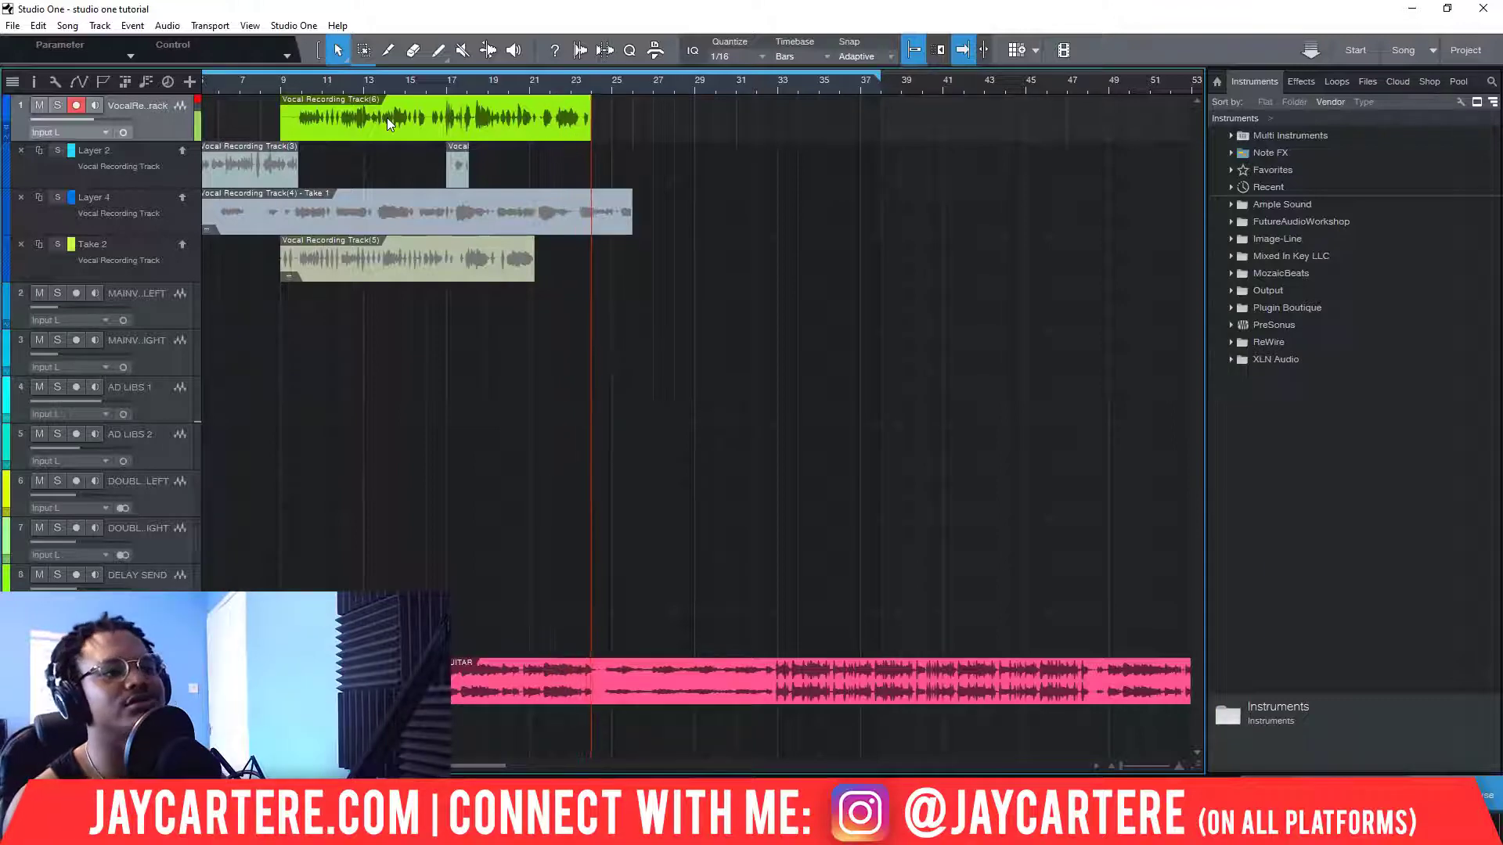
key("space")
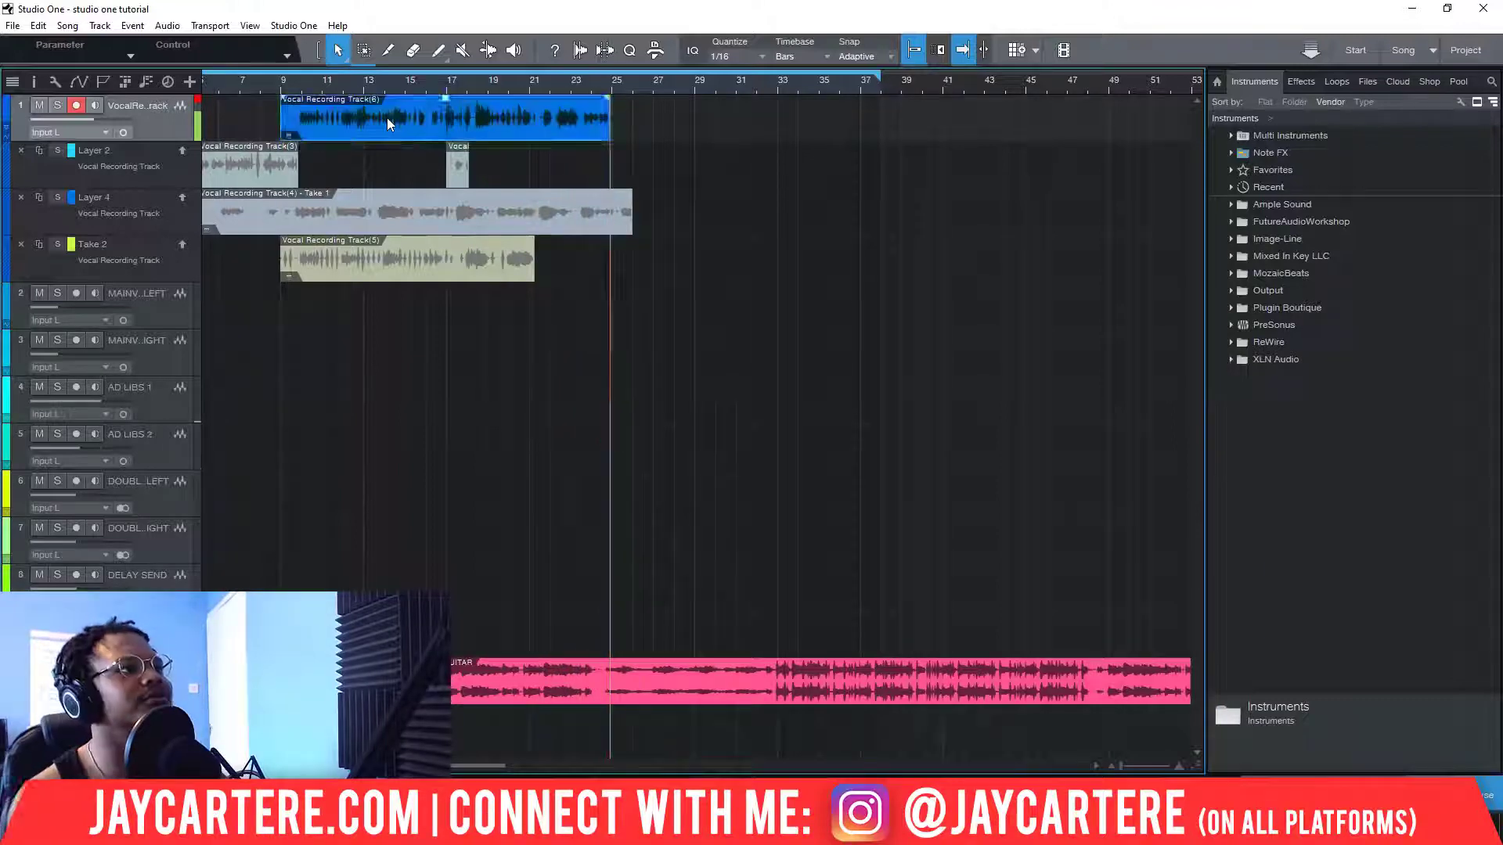
left_click(295, 83)
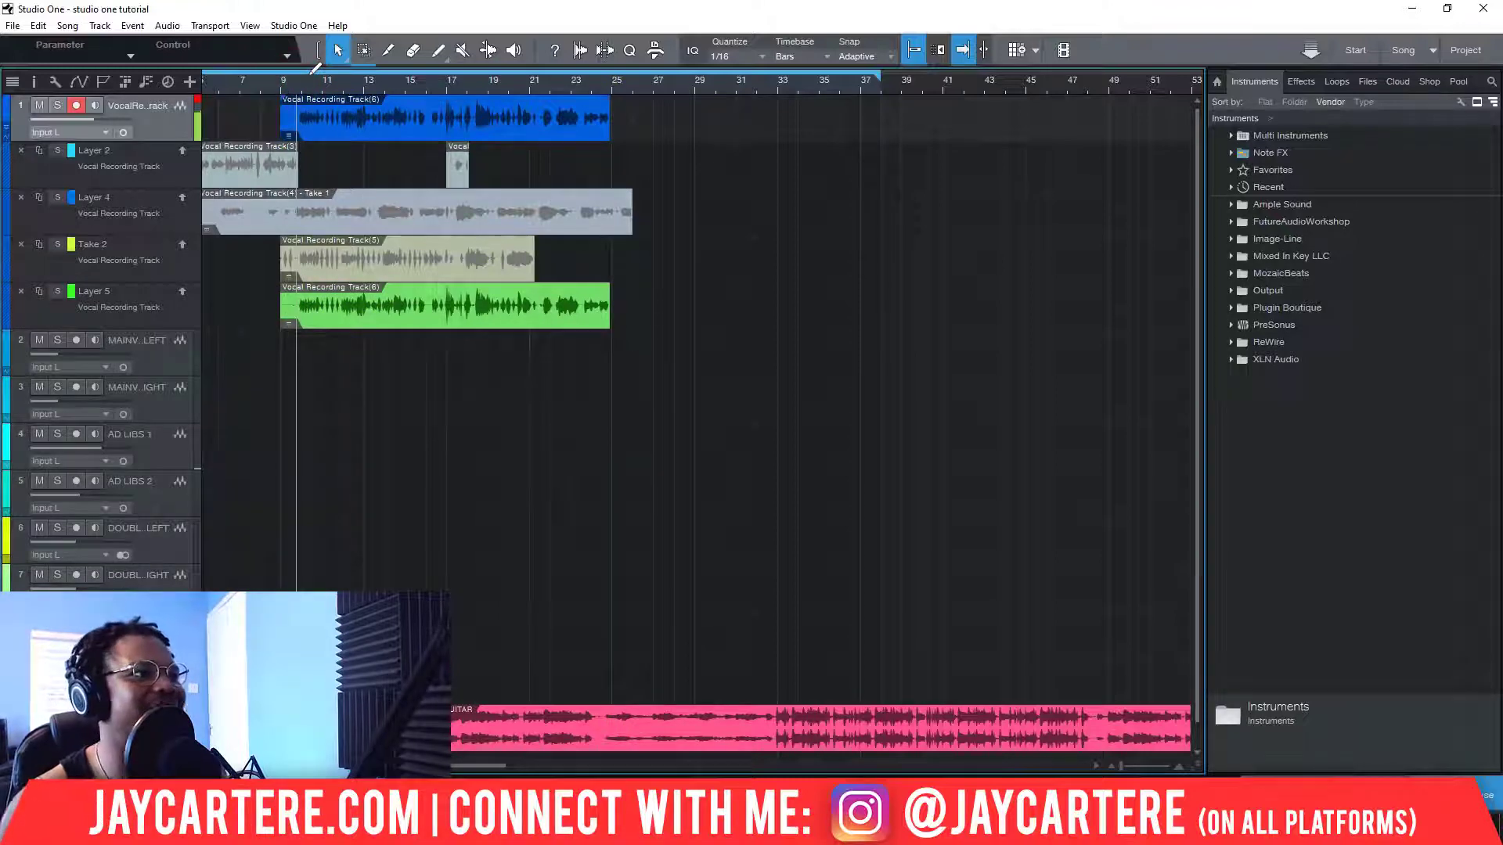
key("space")
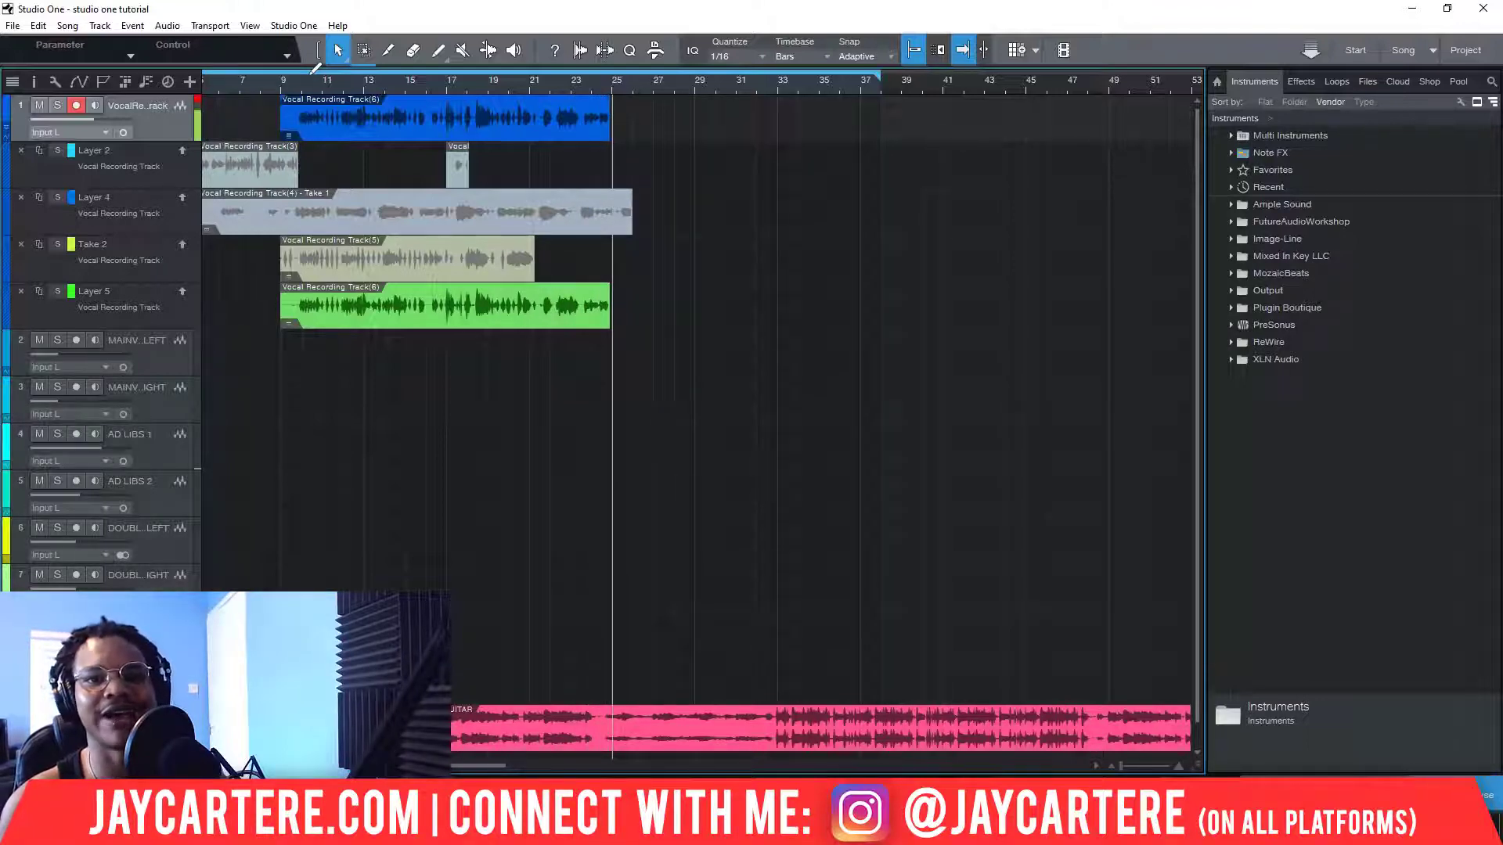
- Open the audio setup options and examine the available device block sizes, keeping 2048 samples
left_click(293, 25)
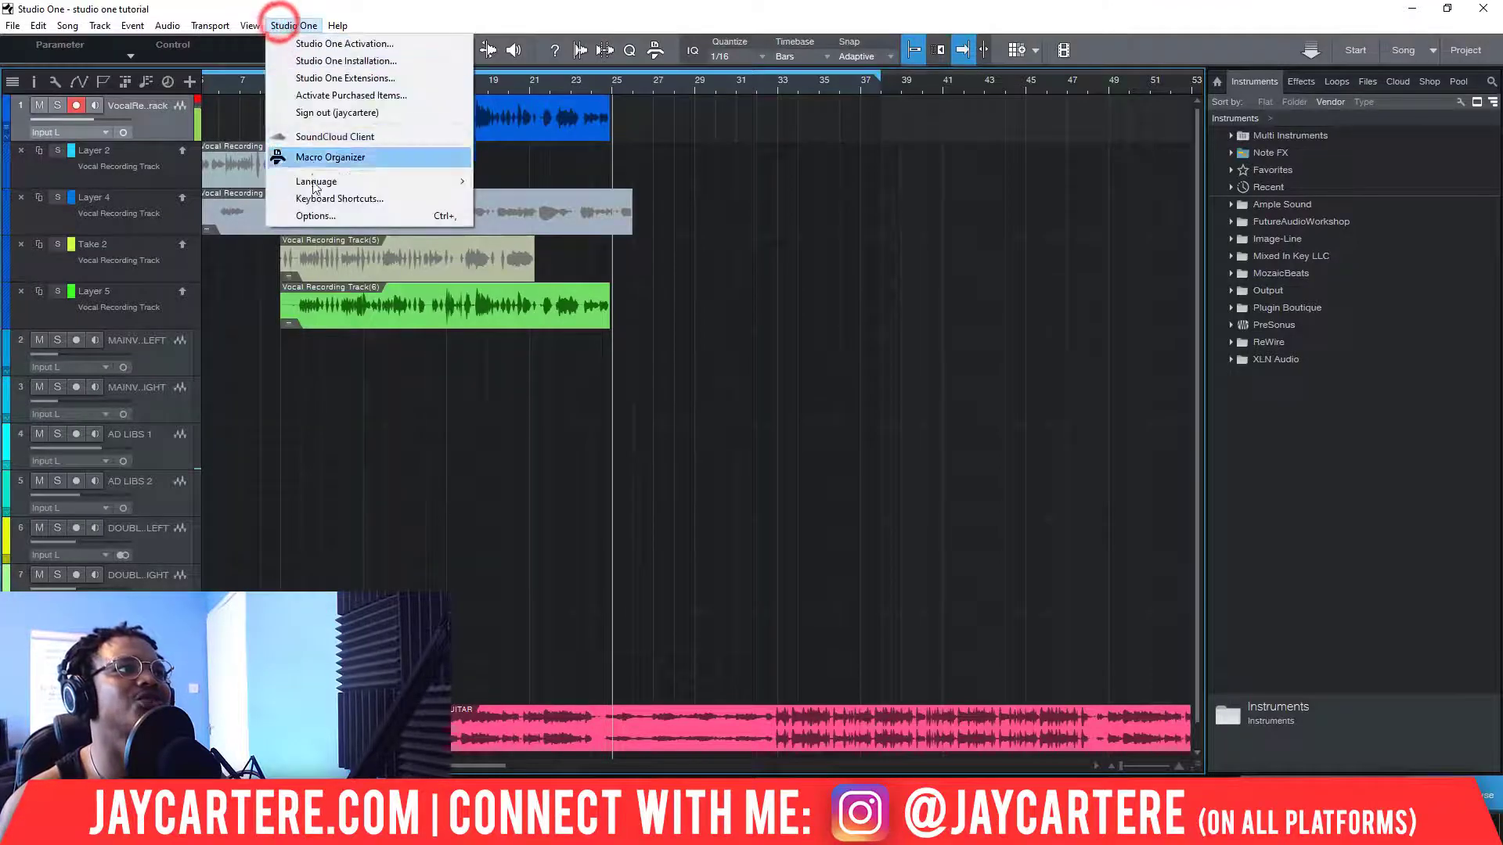
left_click(317, 216)
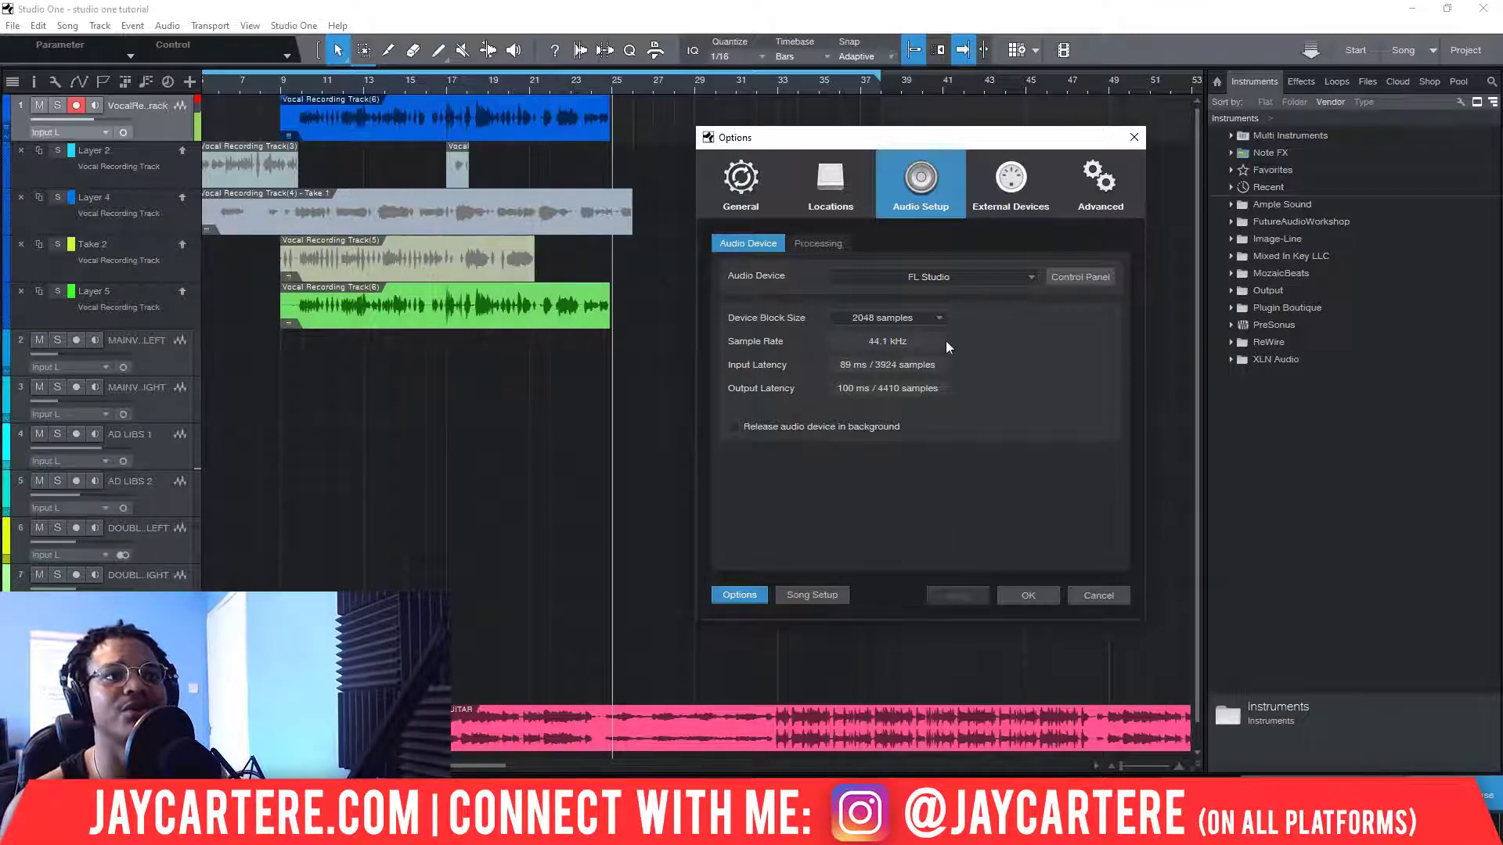
left_click(942, 317)
left_click(992, 330)
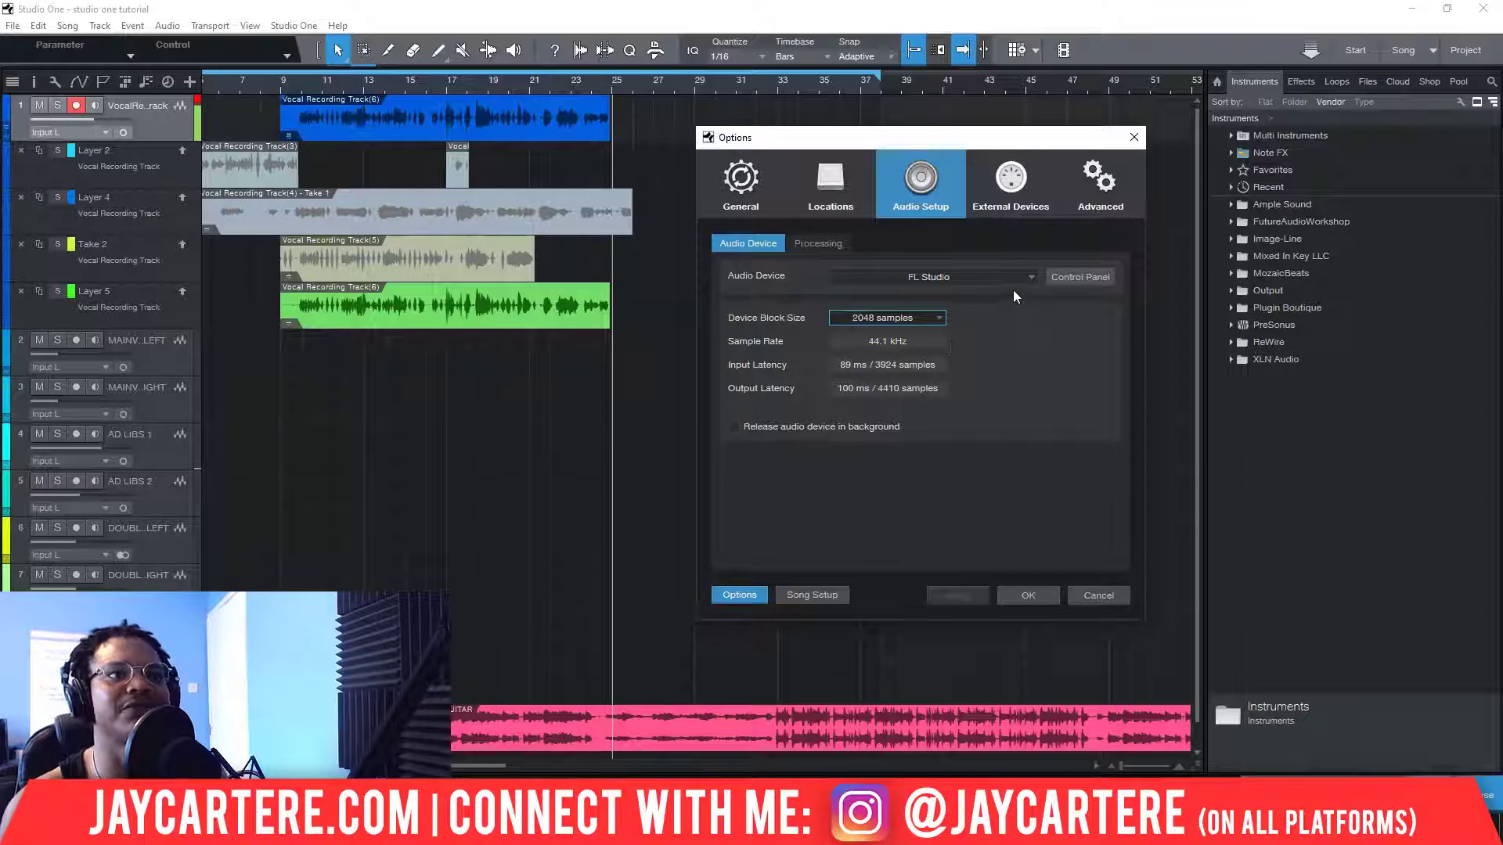
left_click(939, 319)
left_click(1024, 348)
left_click(920, 317)
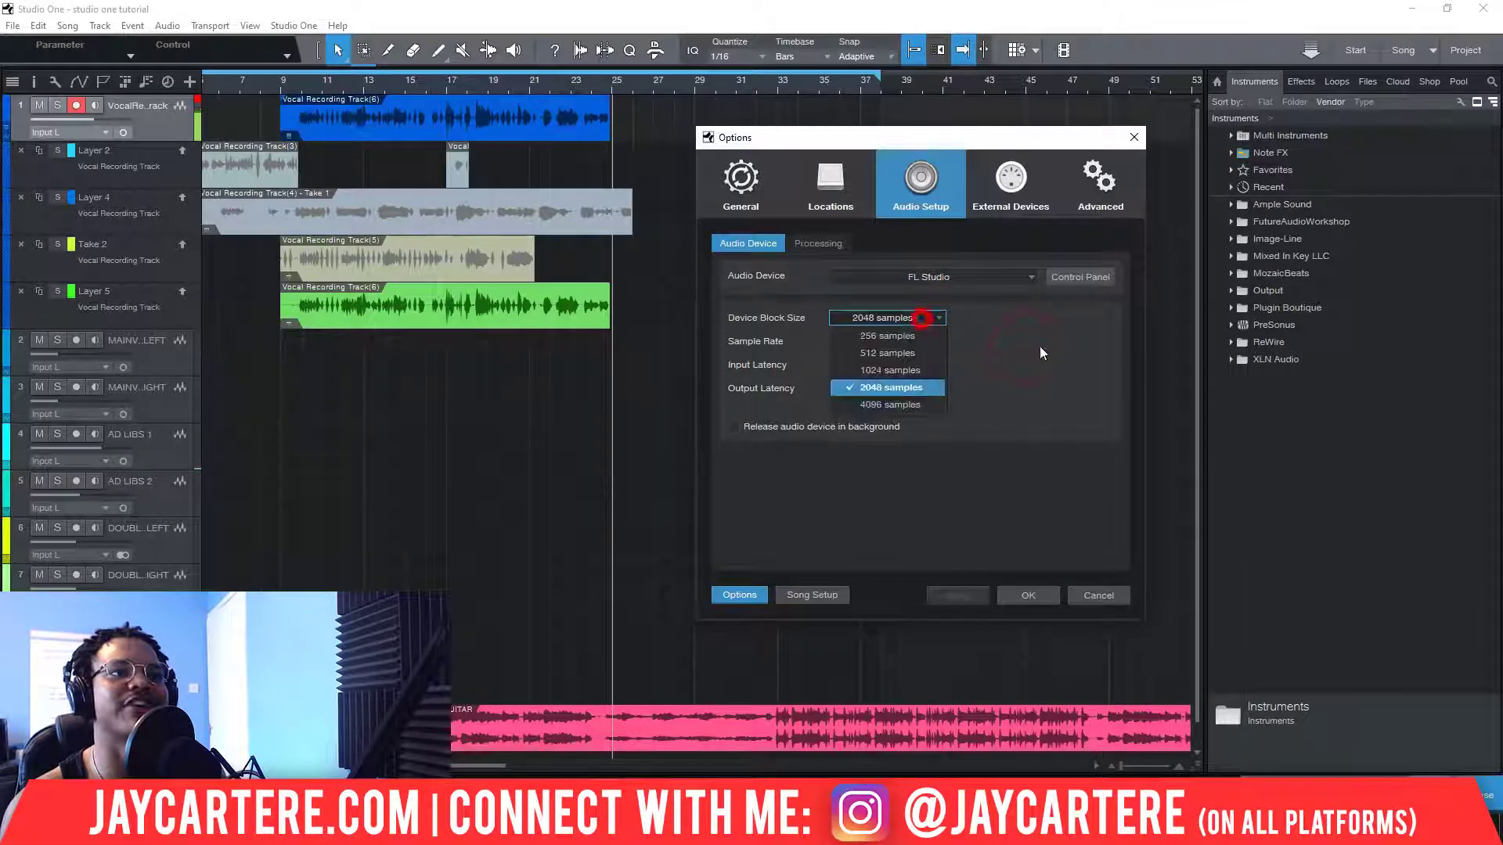
left_click(1041, 349)
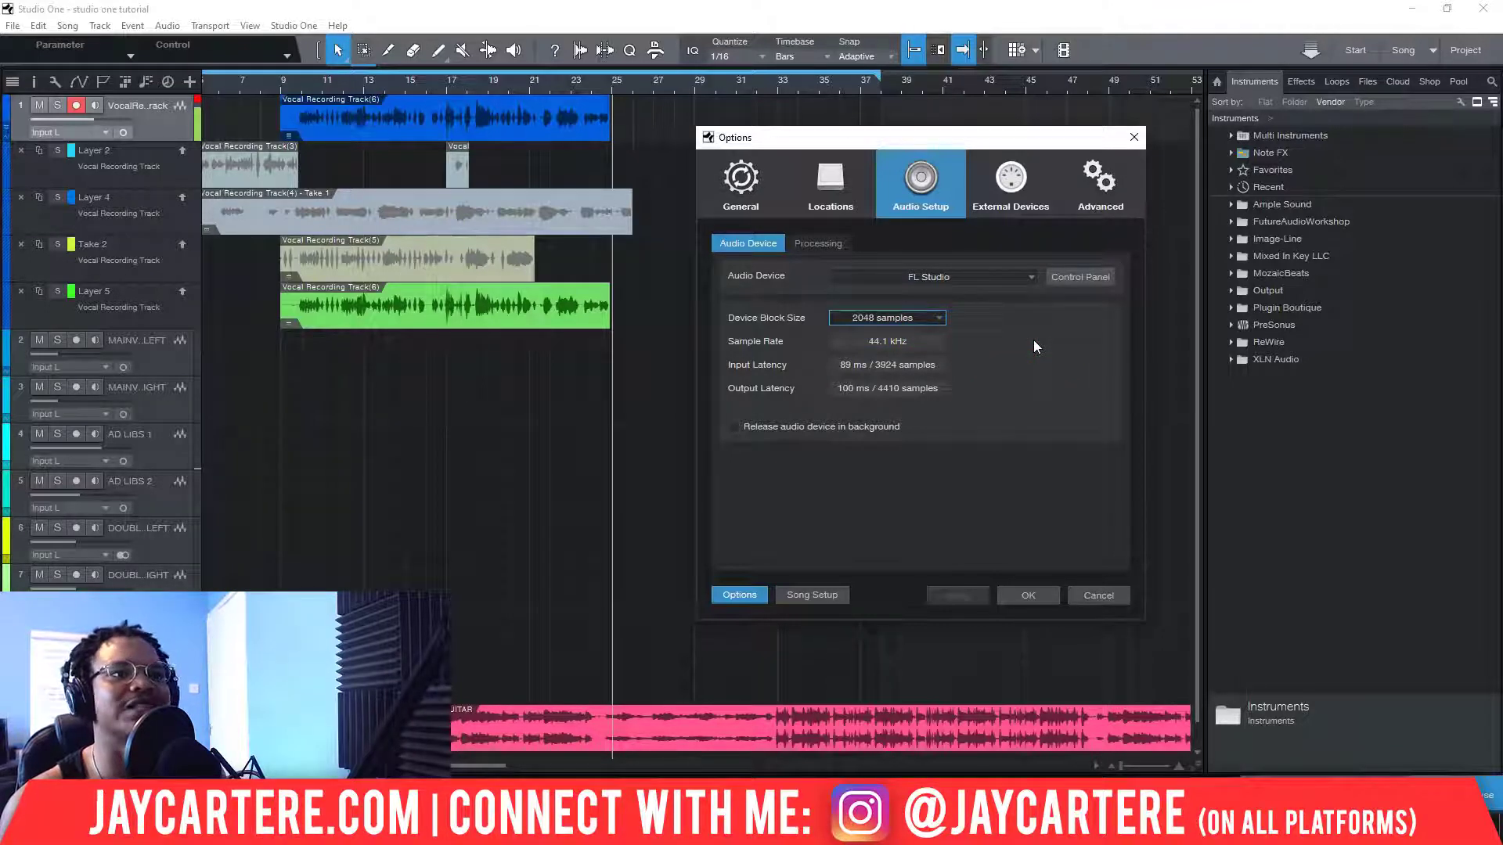
- Look through the available audio devices, keep FL Studio as the device, and close the options
left_click(983, 281)
left_click(1106, 355)
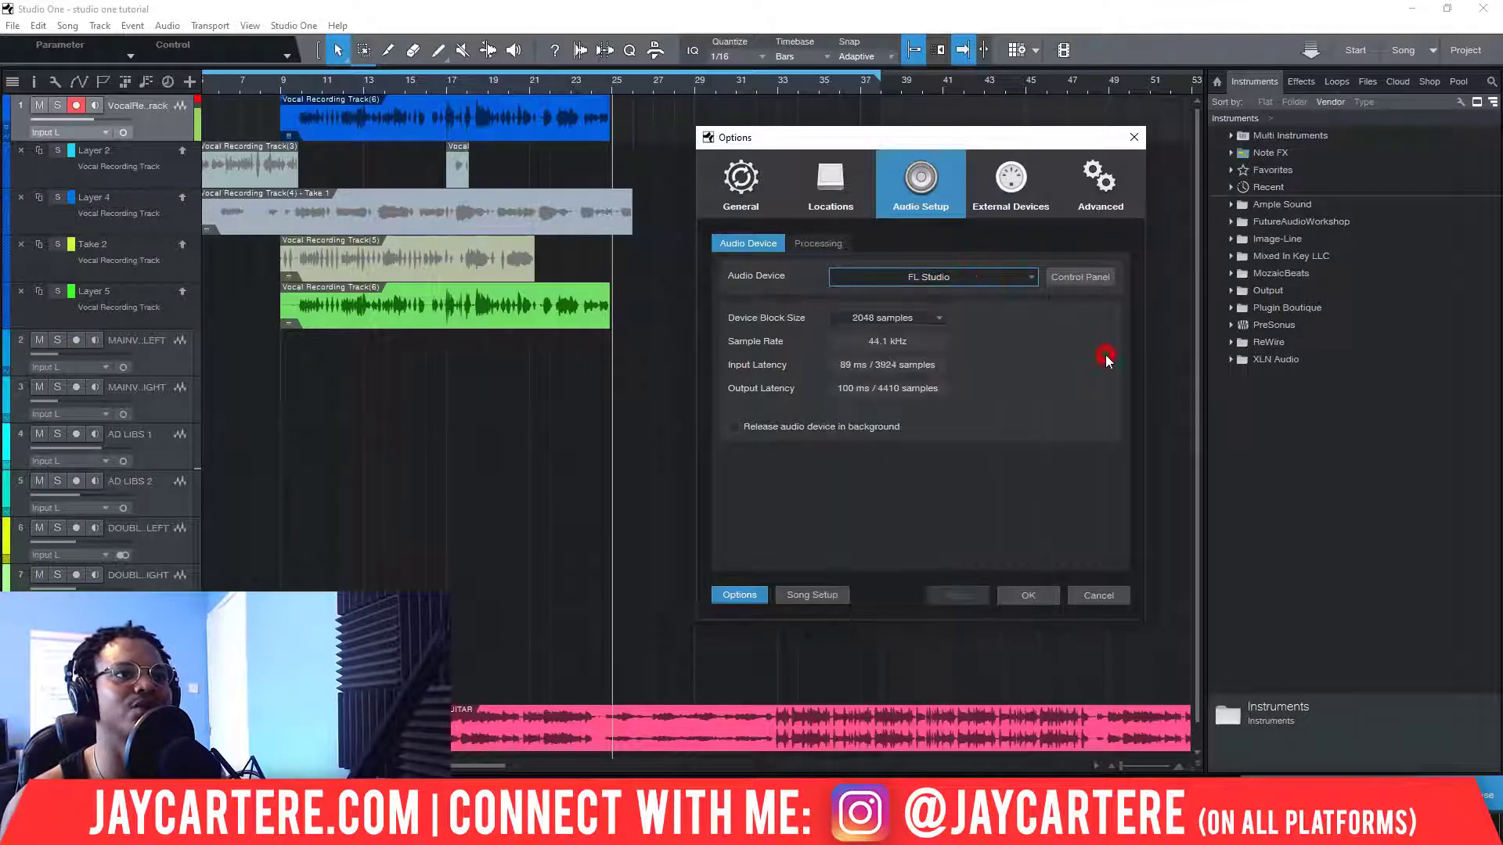
left_click(979, 279)
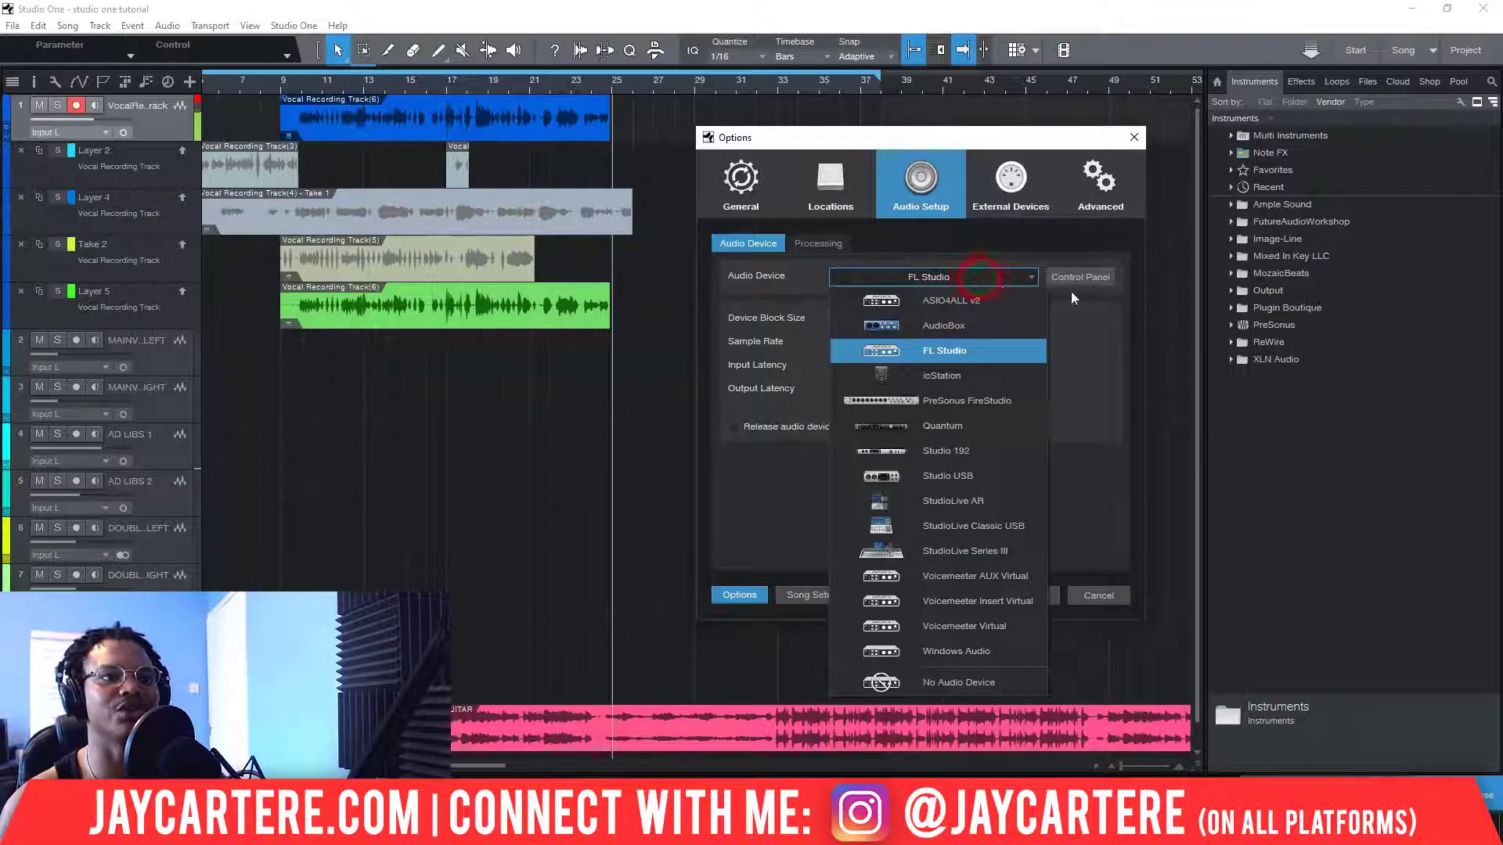
left_click(1083, 317)
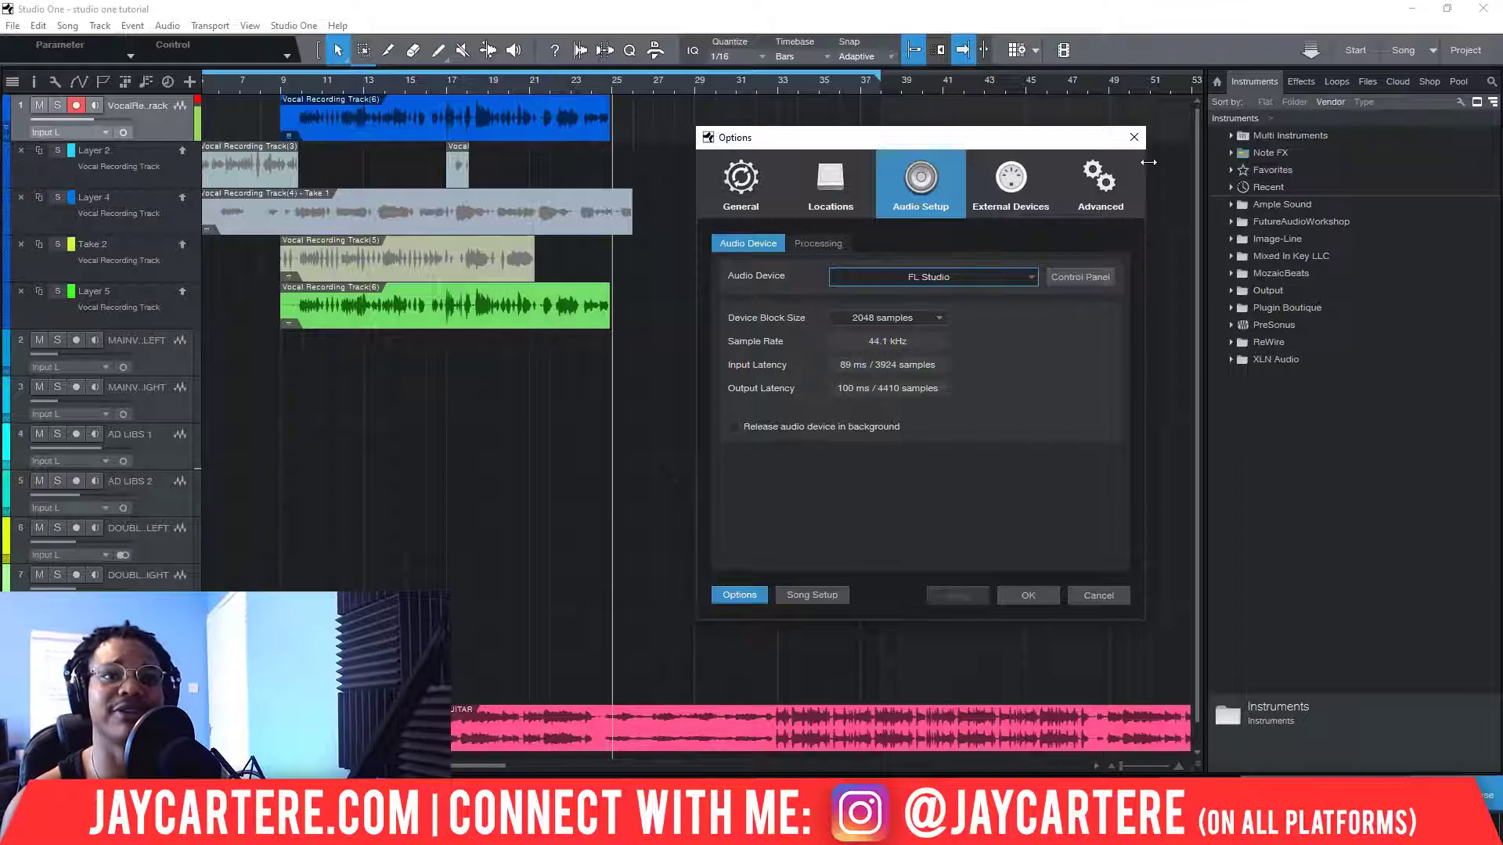
left_click(1134, 137)
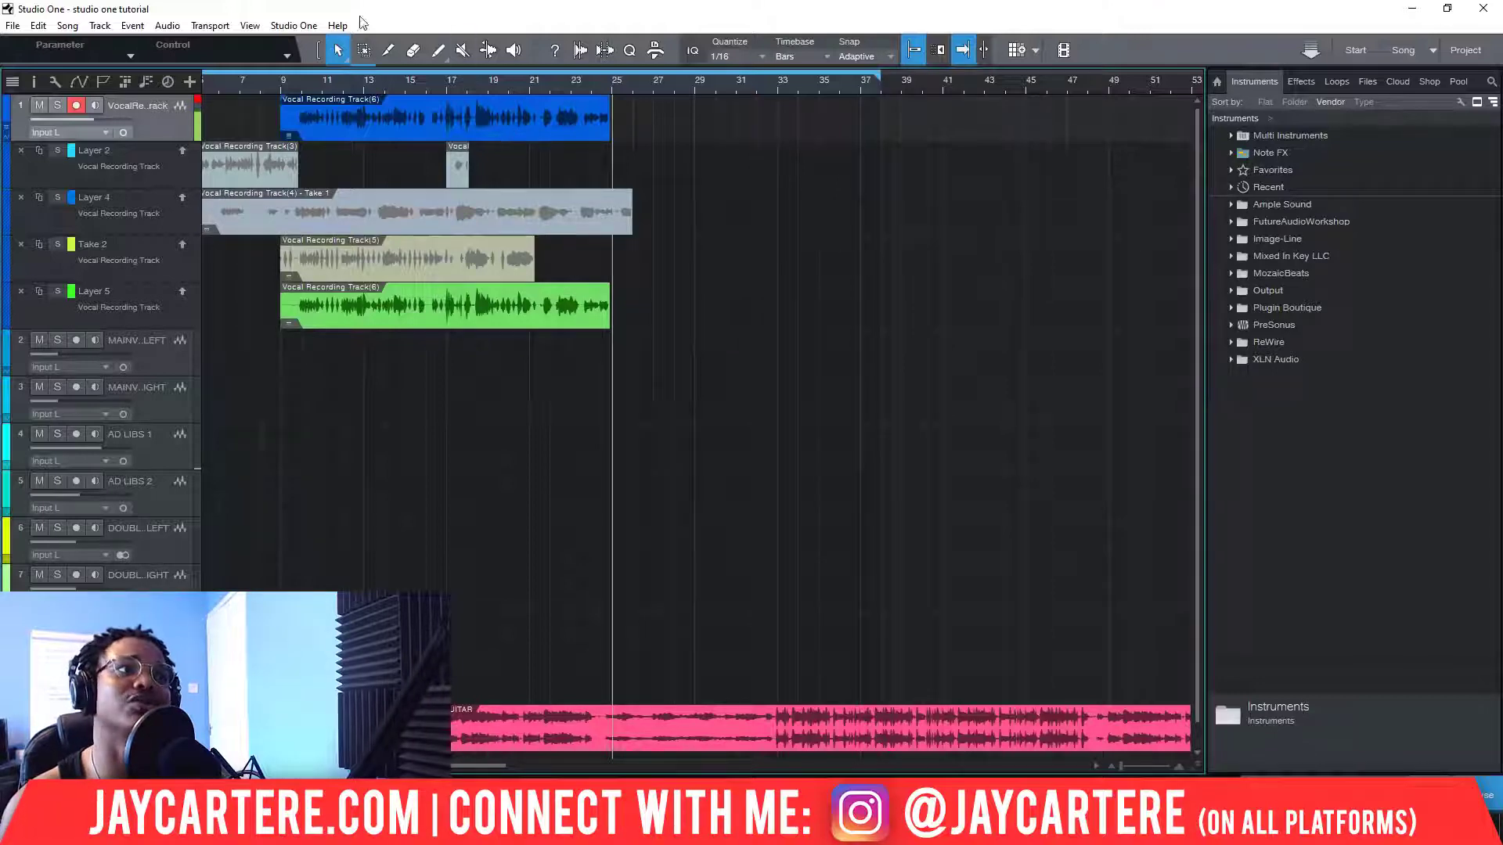
- Reopen the audio setup options, review the audio device and block size choices, and cancel without changes
left_click(283, 26)
left_click(325, 209)
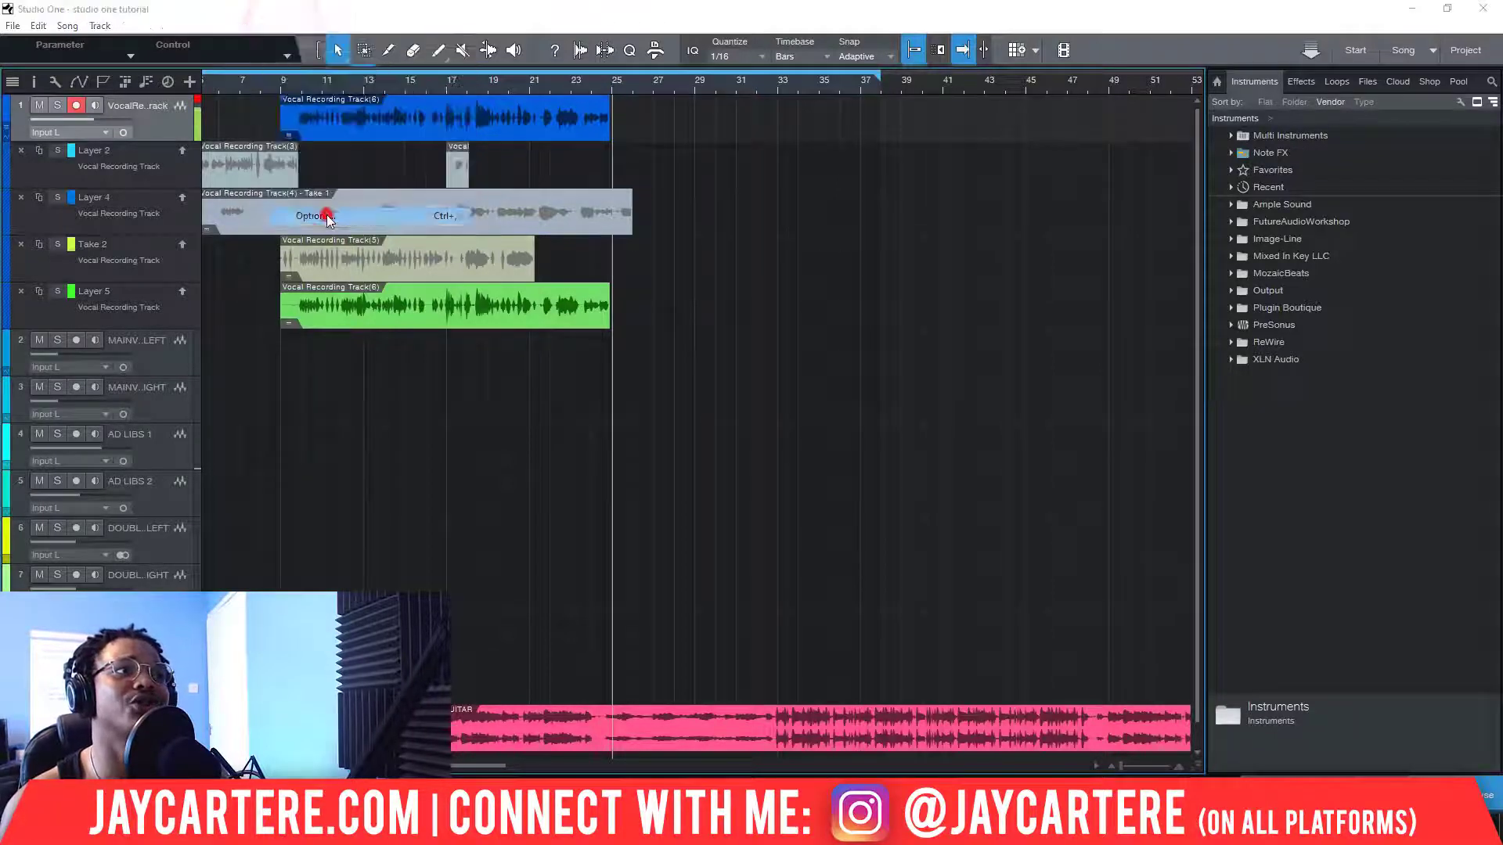
left_click(997, 275)
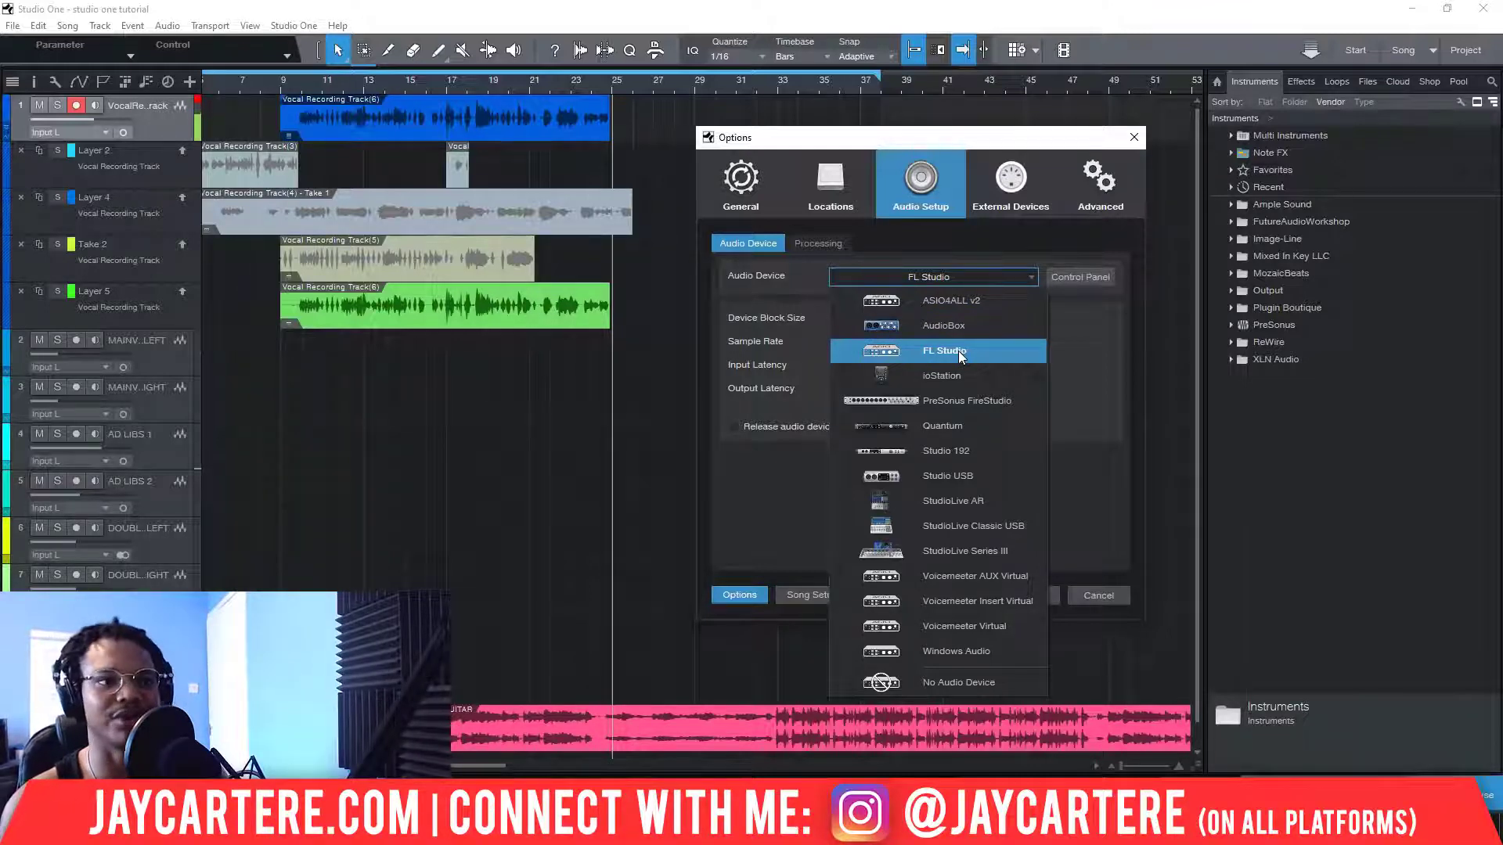
left_click(1091, 427)
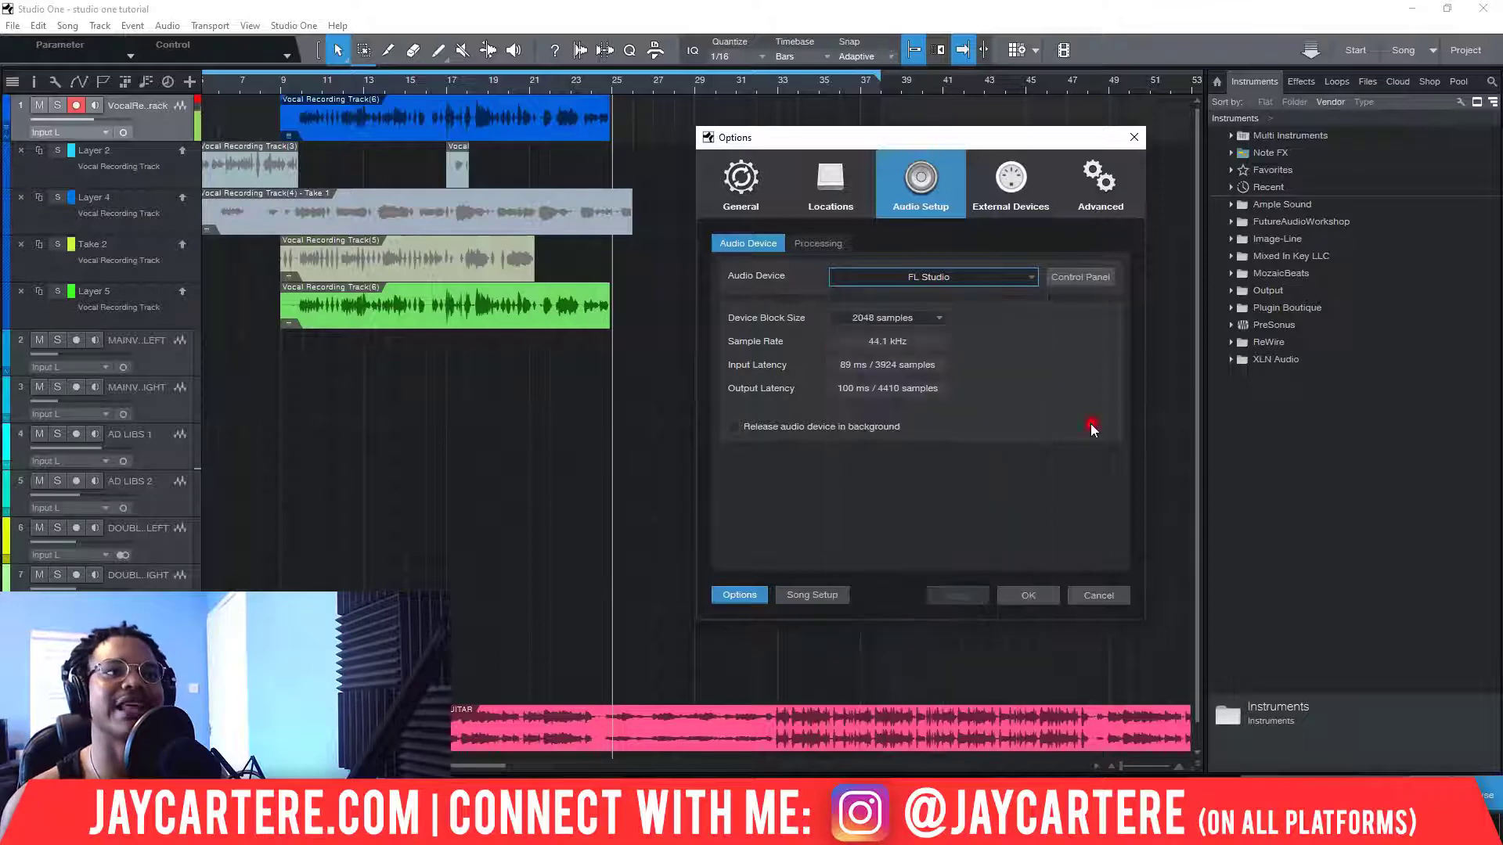
left_click(899, 317)
left_click(1004, 351)
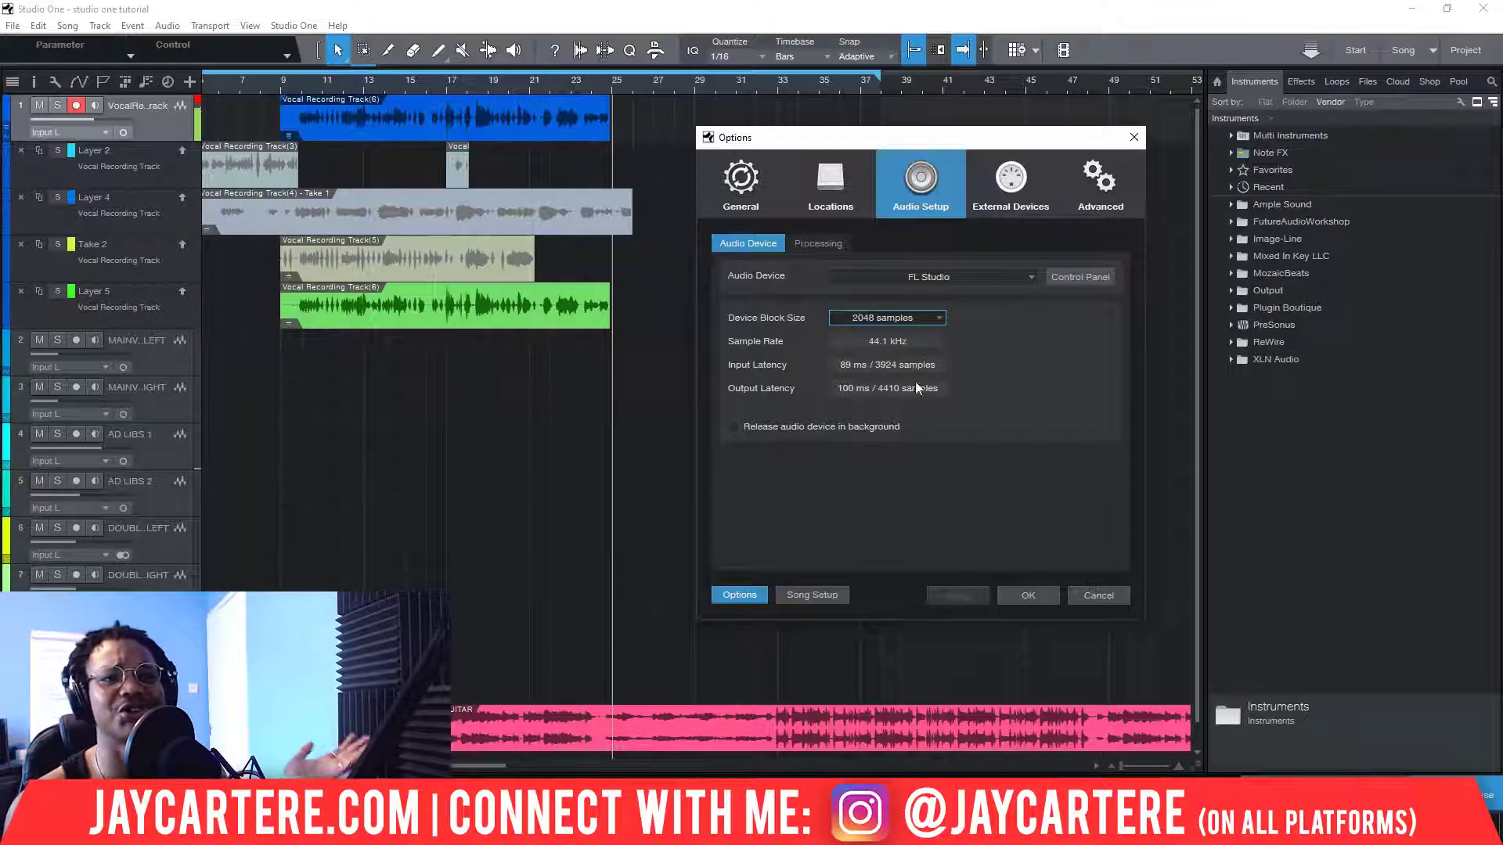
left_click(1096, 593)
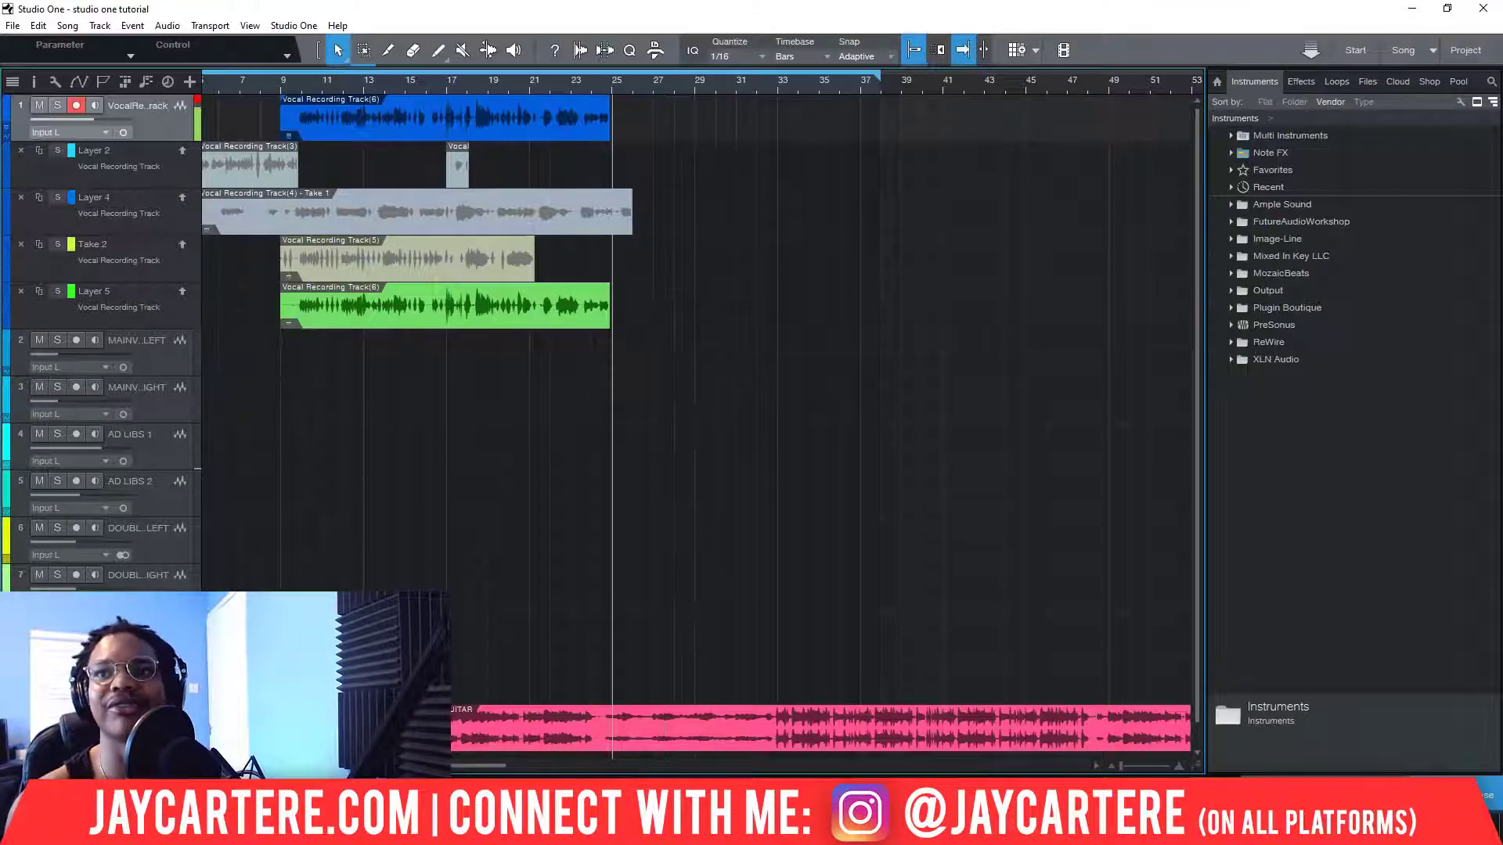
- Show the mixing console in its own large window to view the vocal track's inserts and sends
key("F3")
double_click(481, 22)
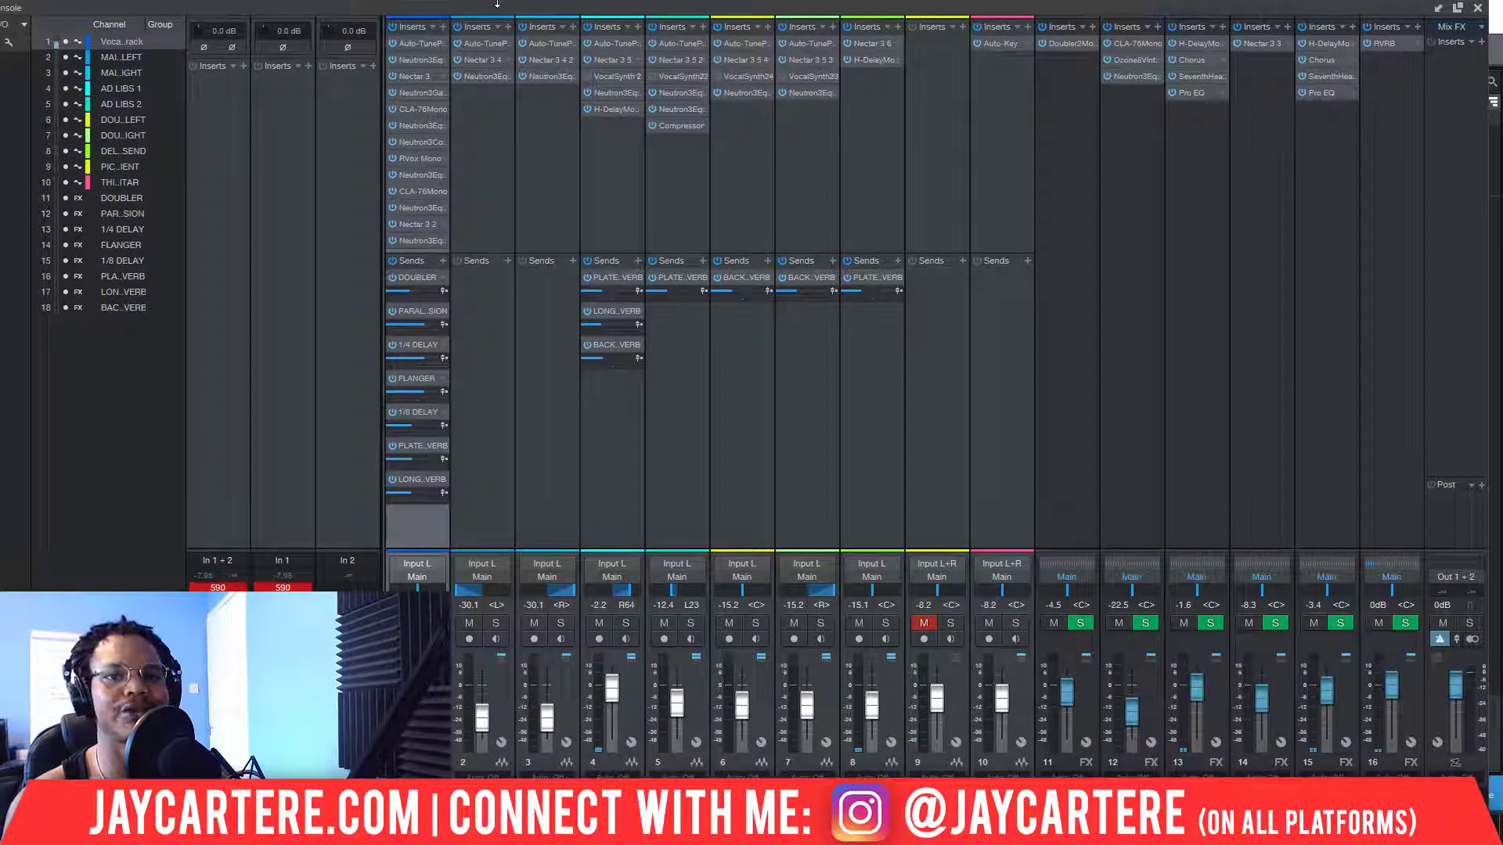
double_click(419, 9)
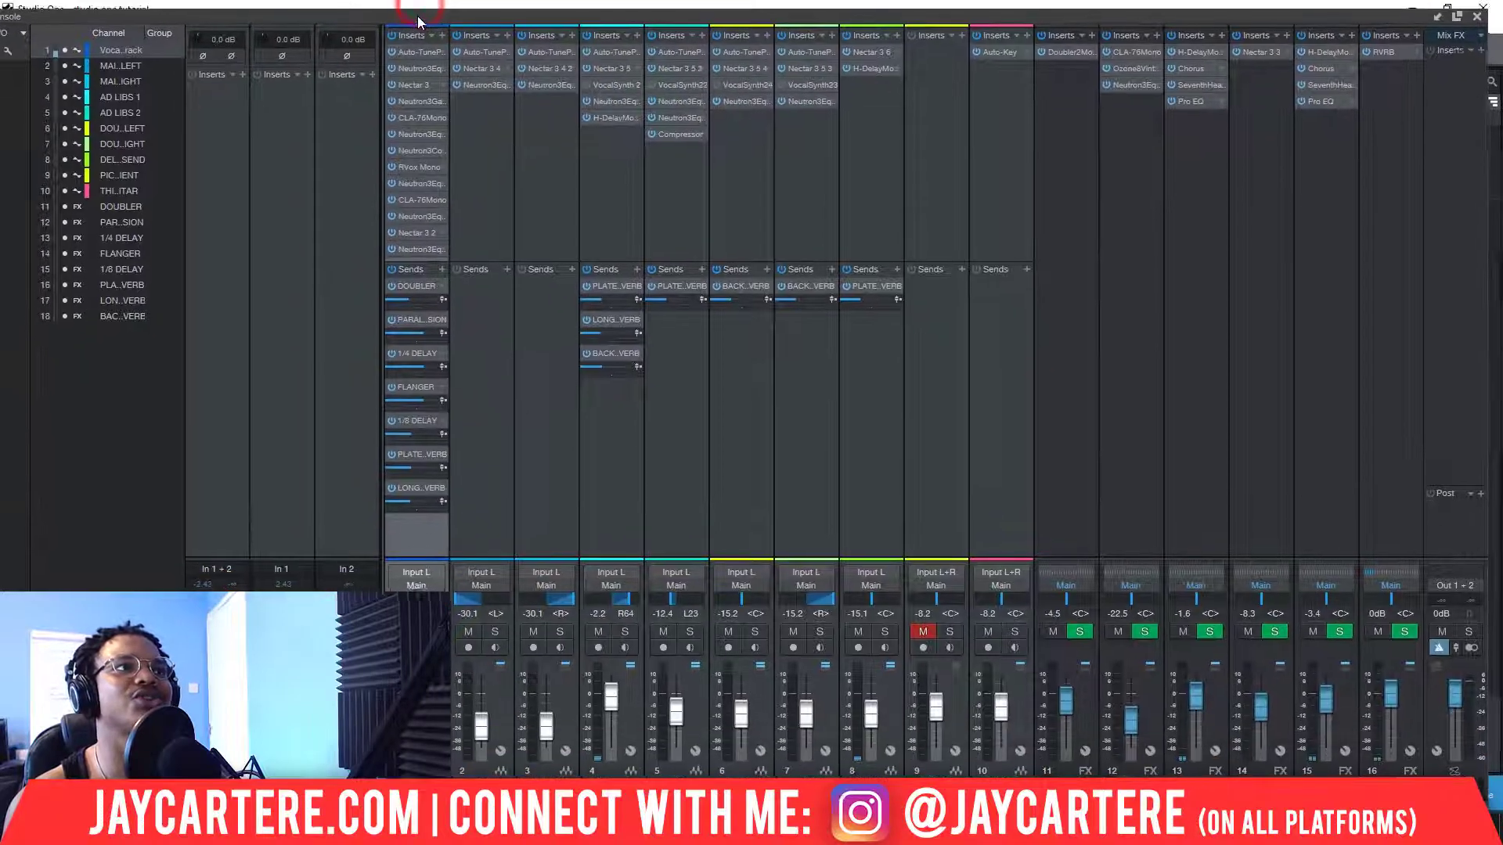